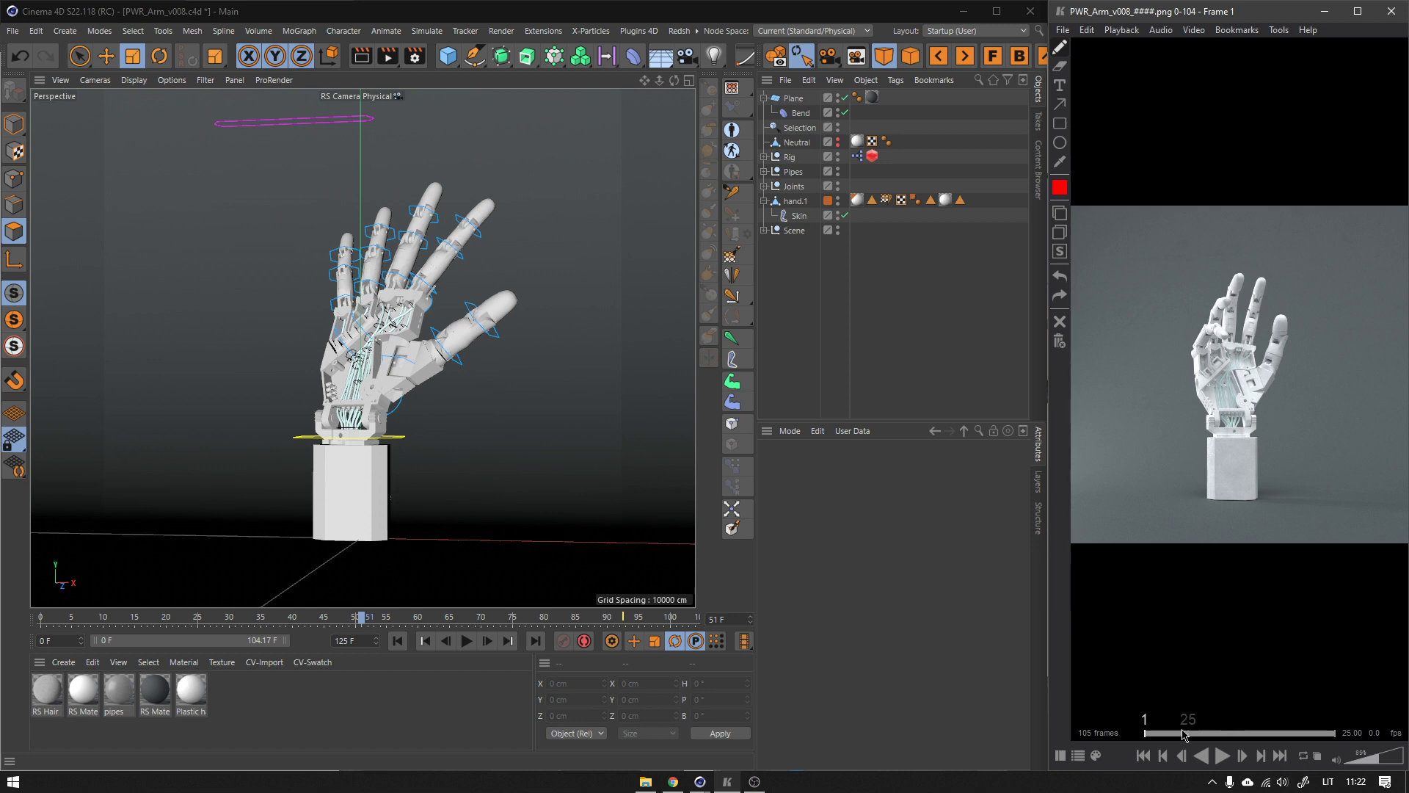
# - Reset Cinema 4D to frame 0, play the PWR_Arm_v008 render, and park it on frame 46
pyautogui.moveTo(1183, 723); pyautogui.dragTo(1145, 722)
pyautogui.click(397, 640)
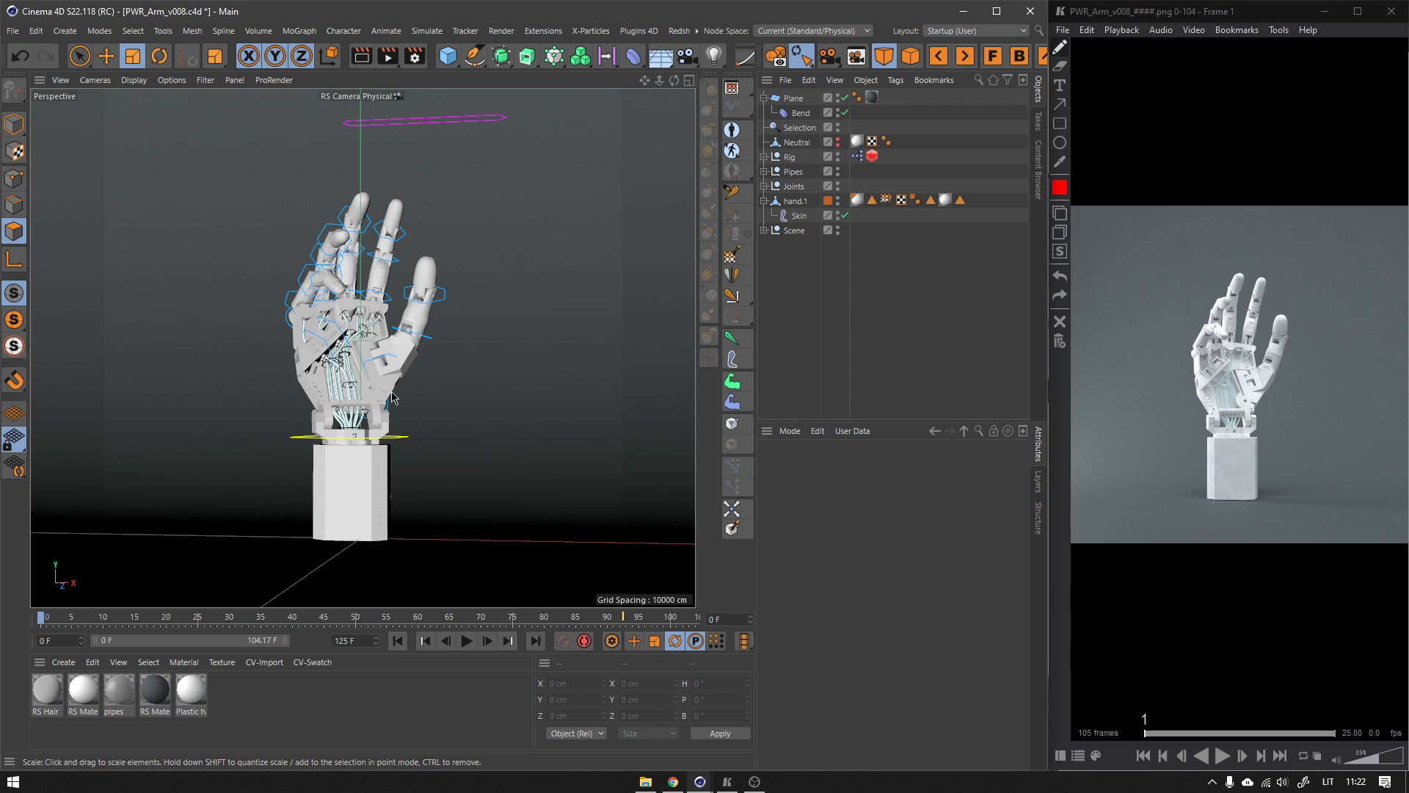
pyautogui.click(1223, 757)
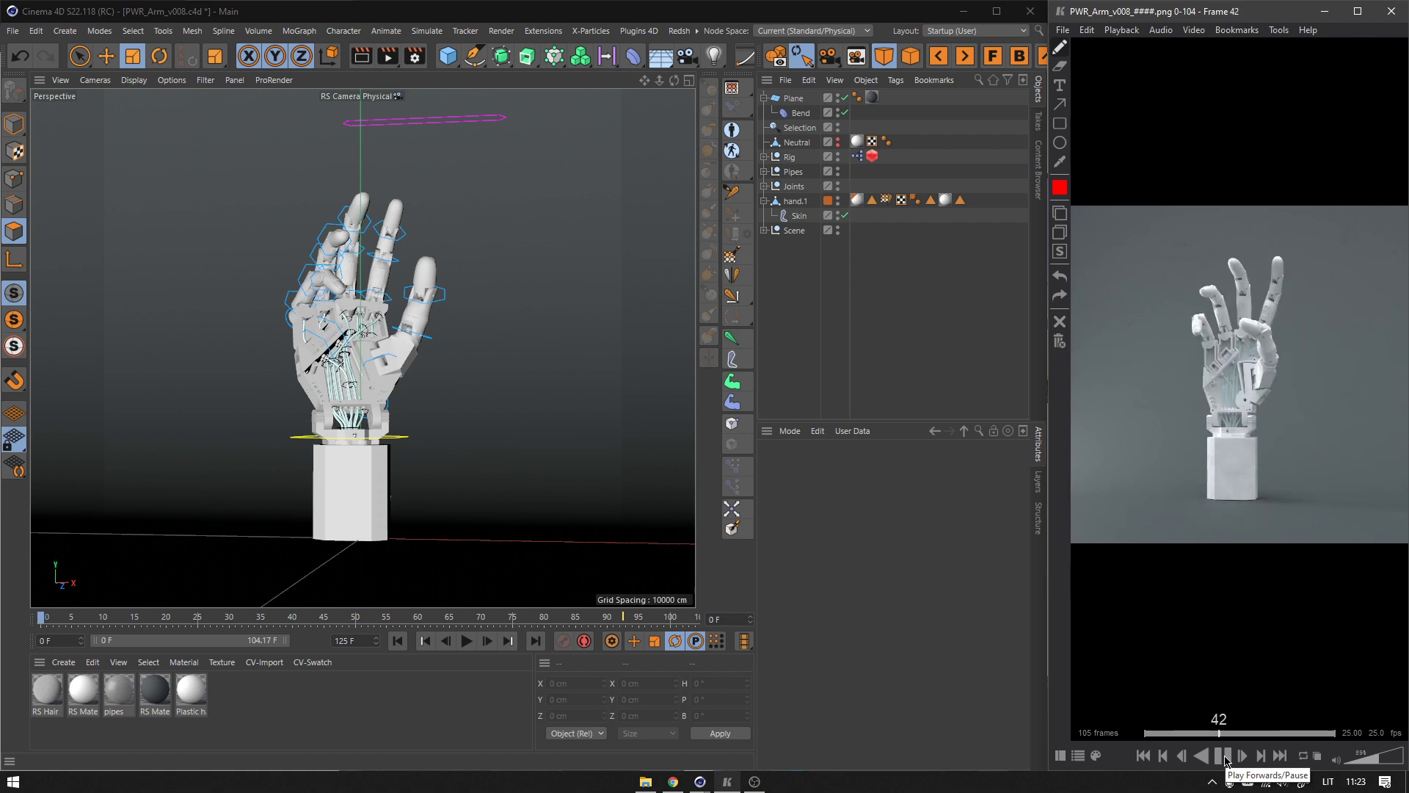
pyautogui.click(1225, 761)
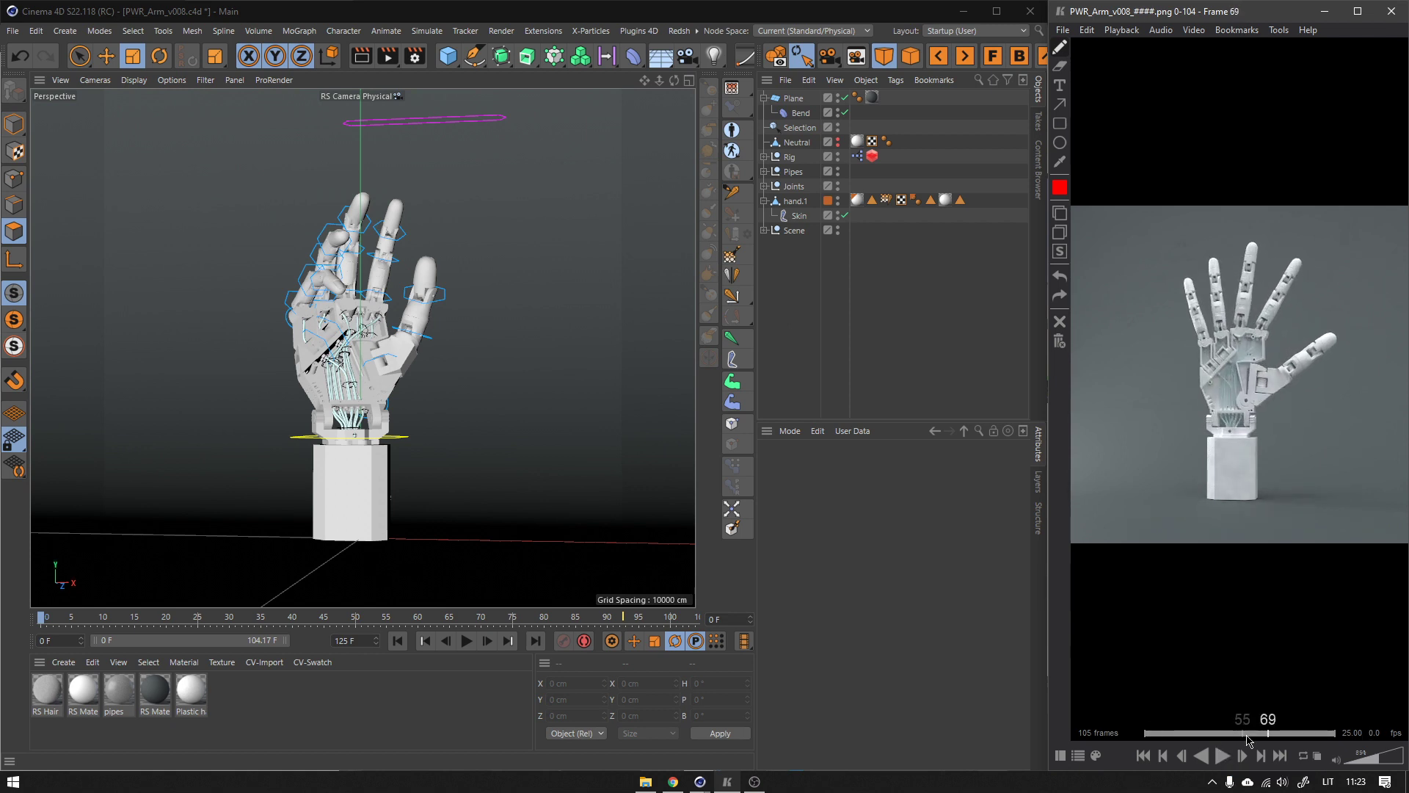
pyautogui.moveTo(1256, 733); pyautogui.dragTo(1226, 732)
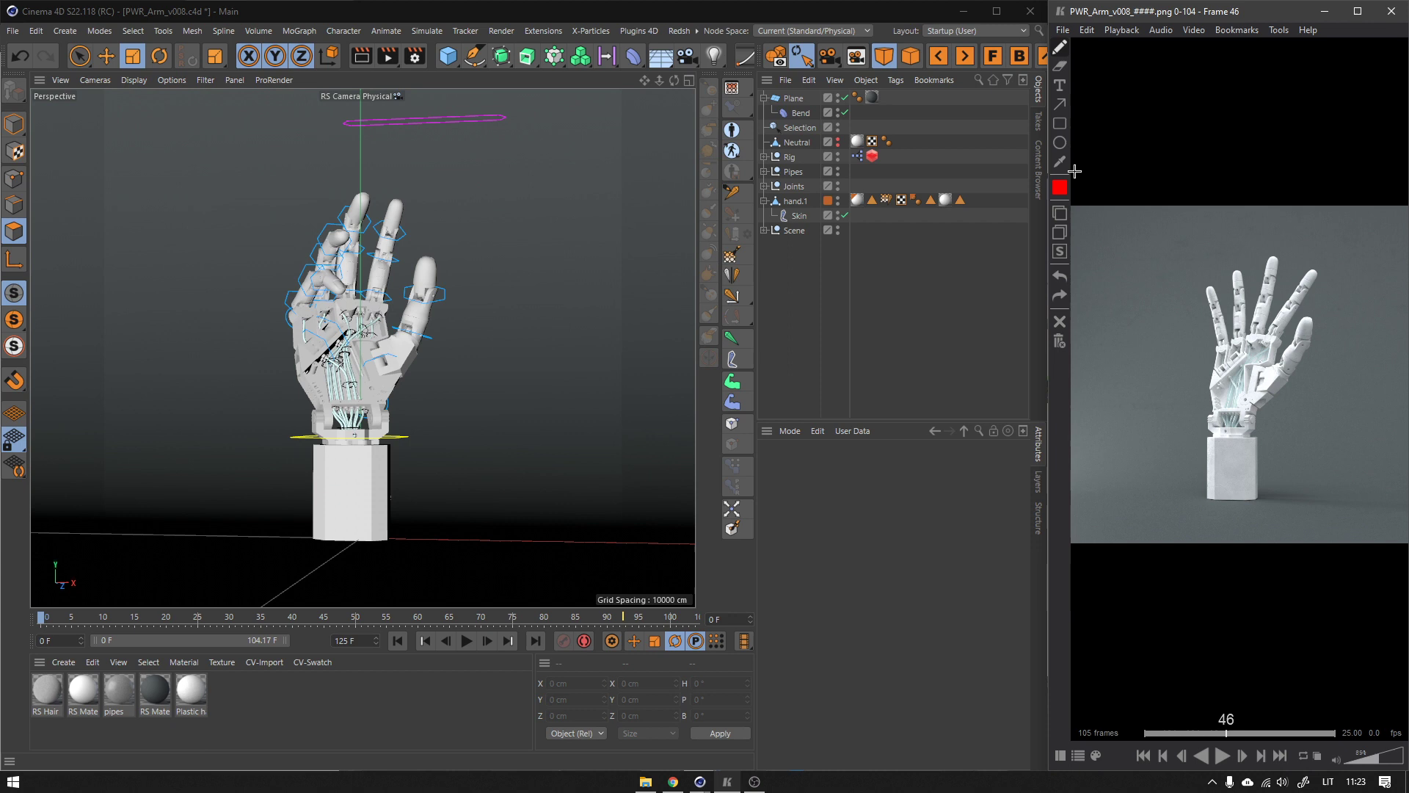
# - Circle the fingertip in red on frame 43 and check the frames just after it
pyautogui.moveTo(1227, 731); pyautogui.dragTo(1223, 729)
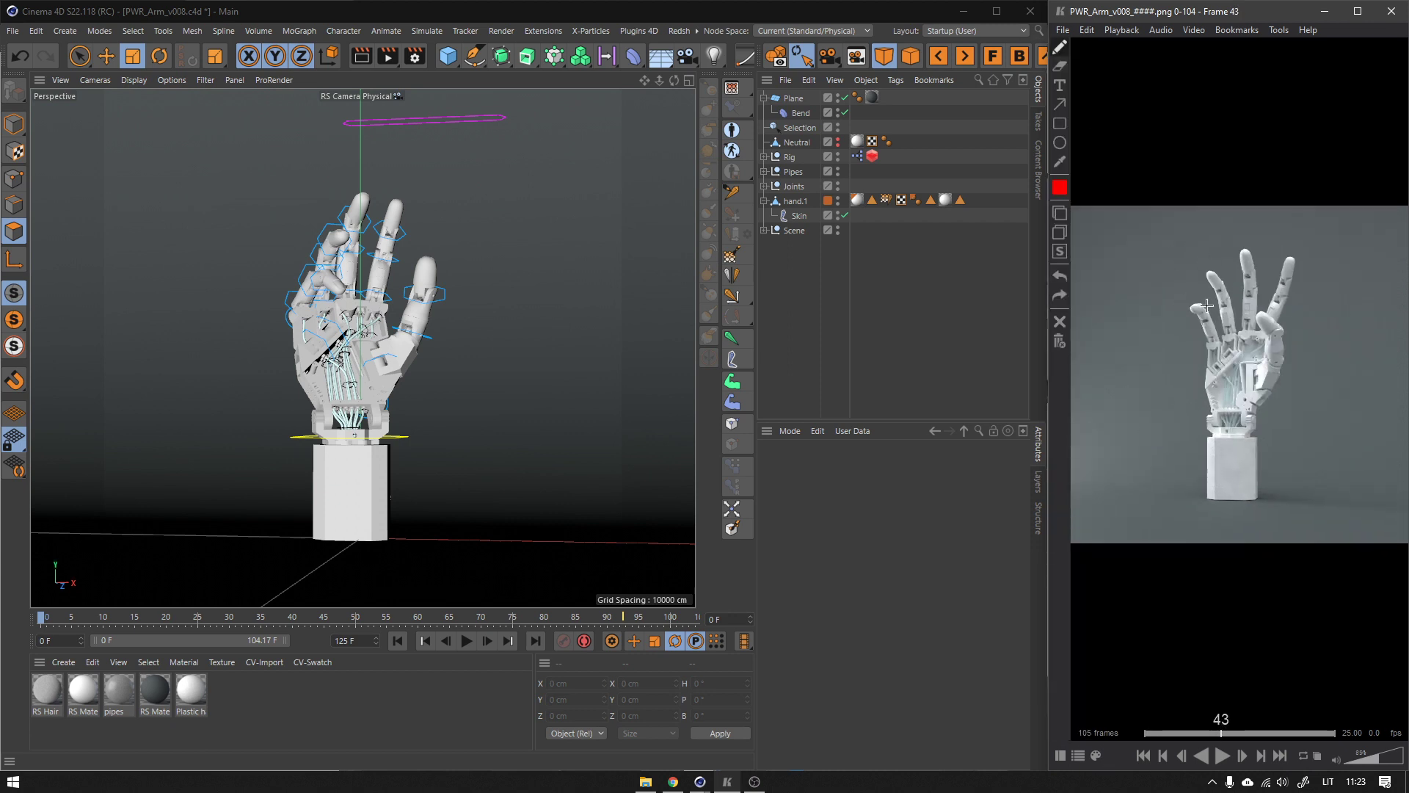
pyautogui.moveTo(1194, 298); pyautogui.dragTo(1175, 335)
pyautogui.moveTo(1222, 734); pyautogui.dragTo(1224, 734)
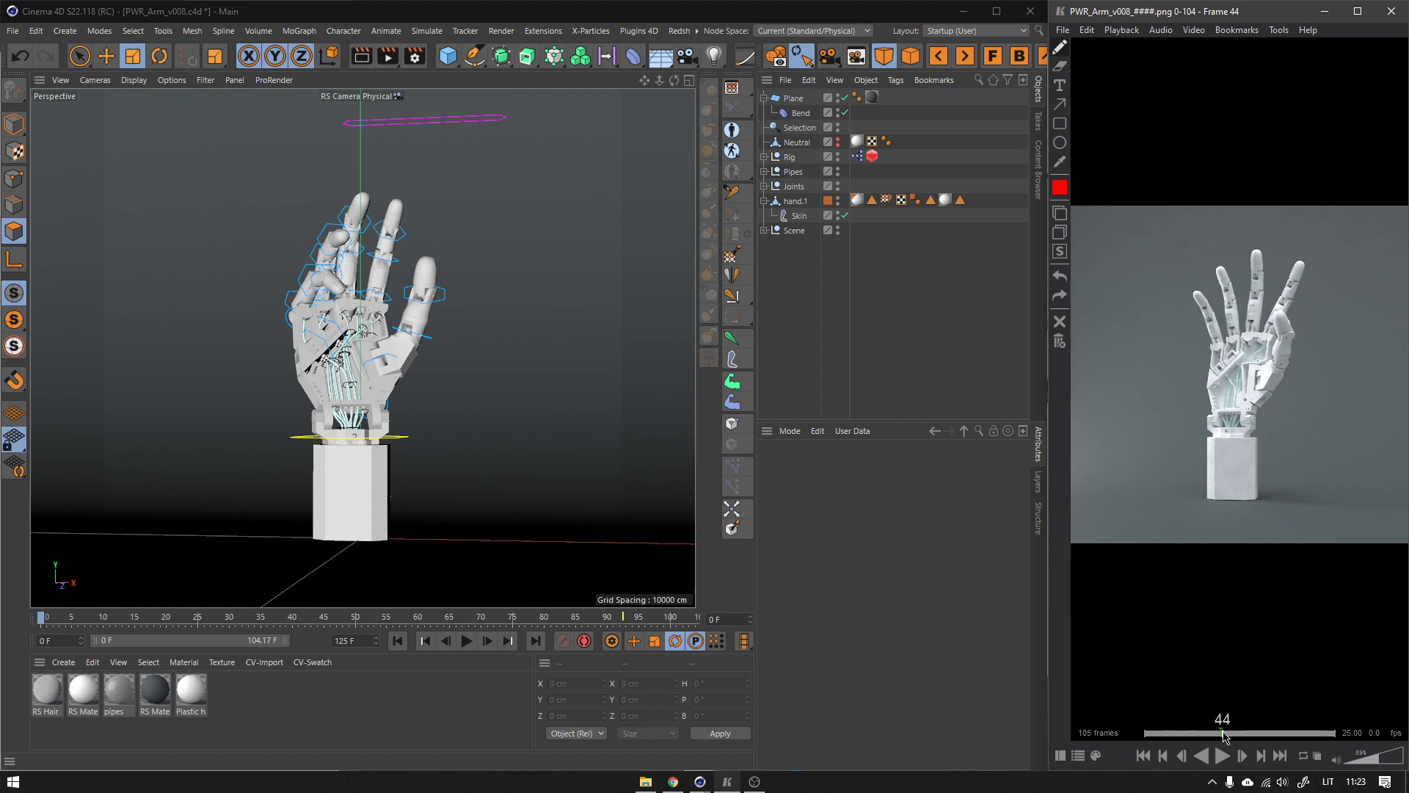
pyautogui.moveTo(1223, 734); pyautogui.dragTo(1222, 734)
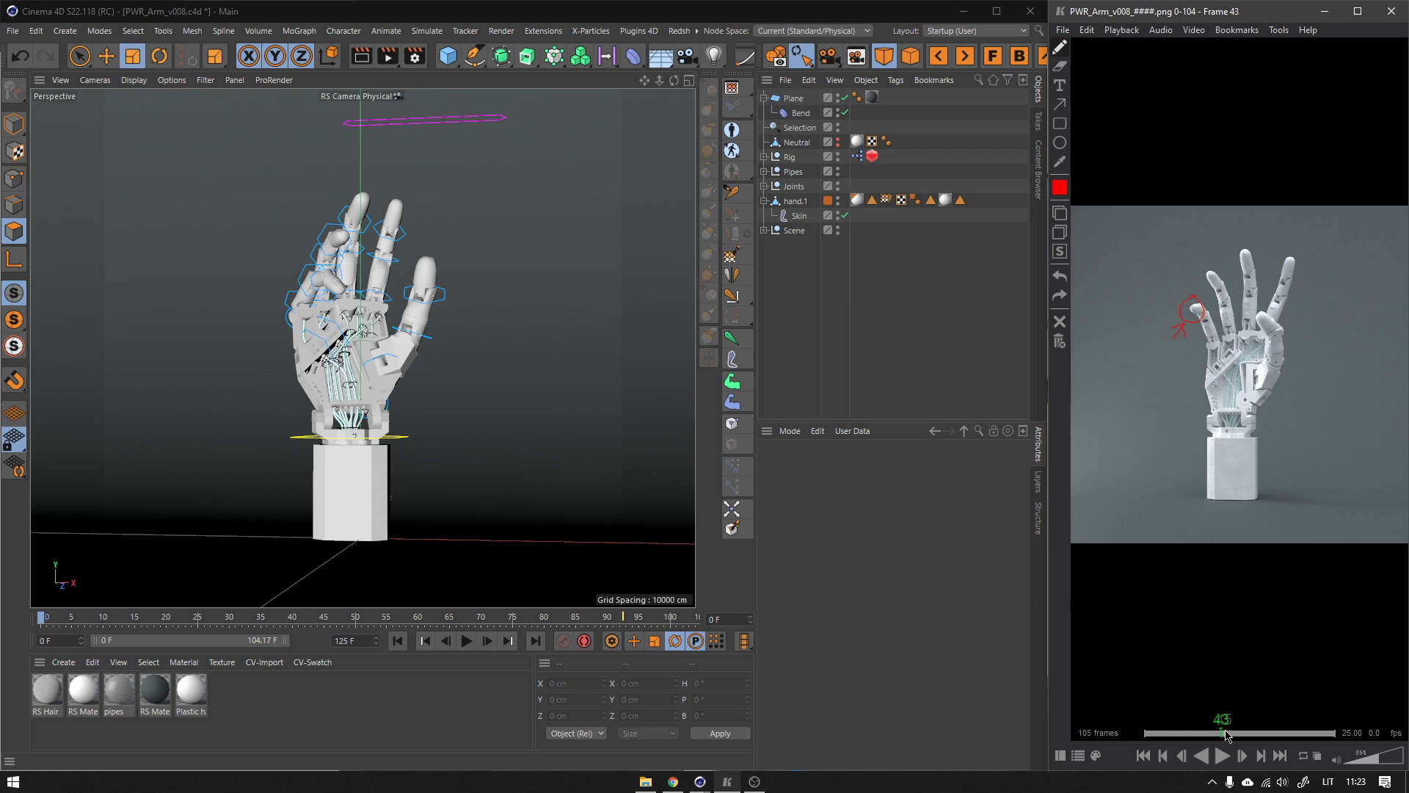
# - Review the frames around annotated frame 43, play on, then step back to frame 61
pyautogui.moveTo(1225, 734); pyautogui.dragTo(1224, 735)
pyautogui.moveTo(1226, 734); pyautogui.dragTo(1224, 735)
pyautogui.click(1222, 756)
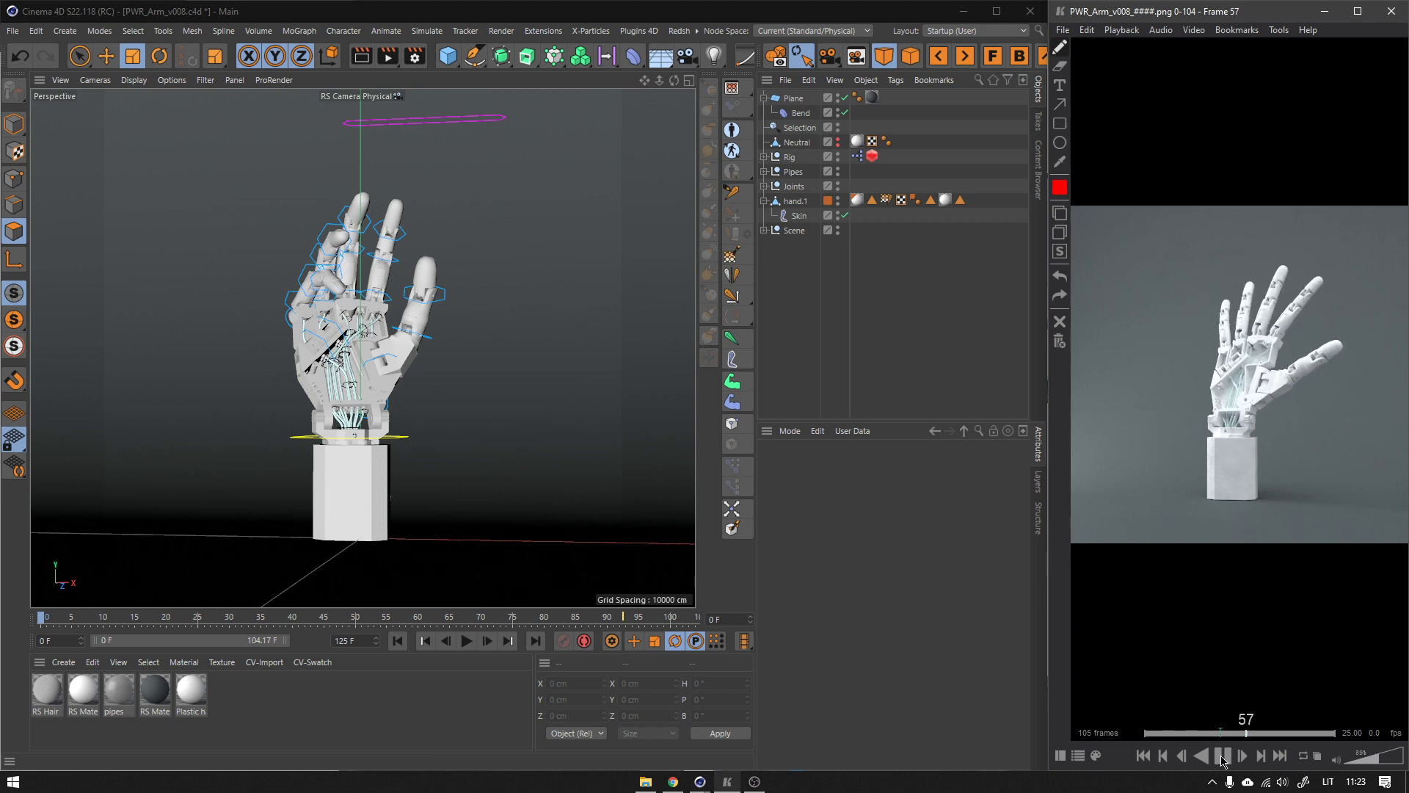
pyautogui.click(1223, 756)
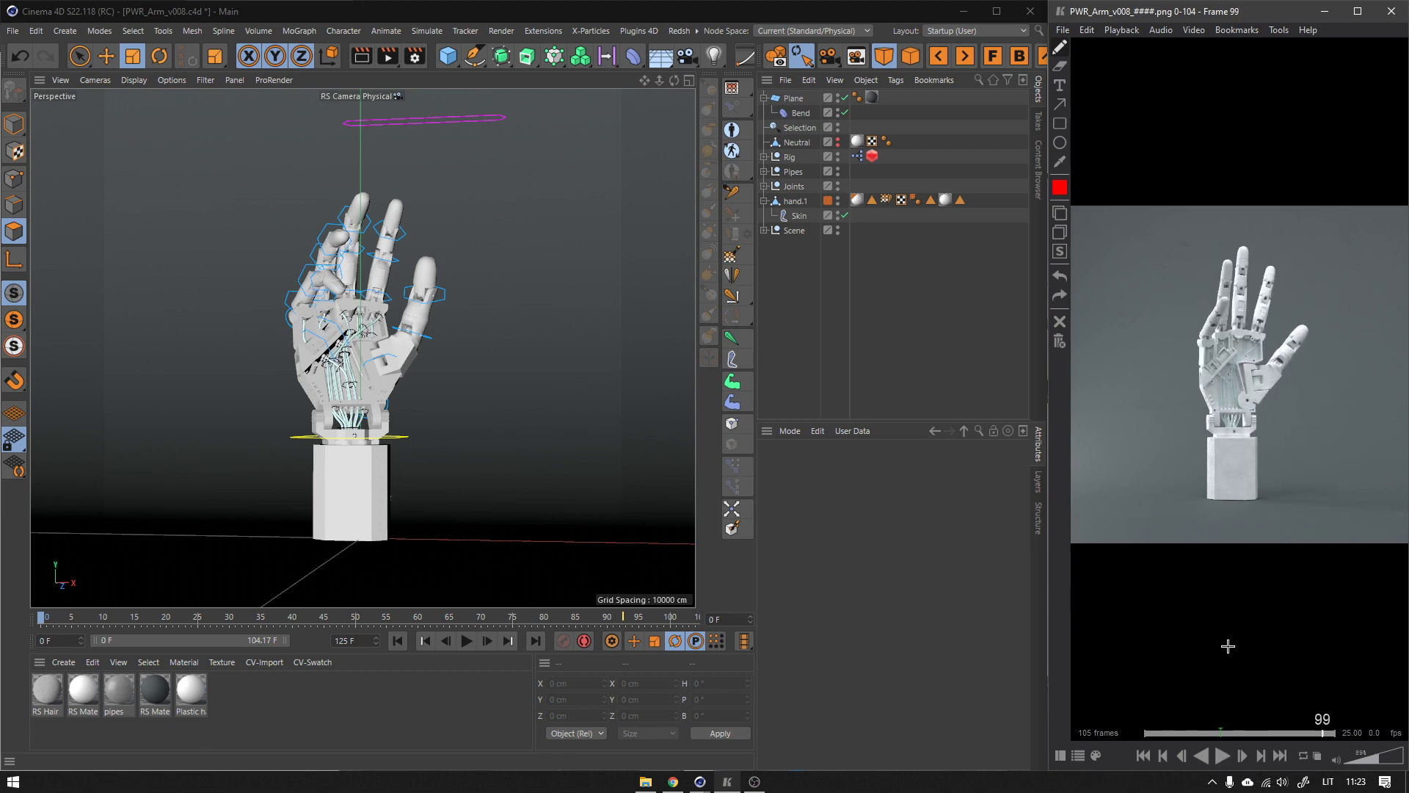
pyautogui.press('Left')
pyautogui.press('Left')
pyautogui.press('Left')
pyautogui.press('Left')
pyautogui.press('Left')
pyautogui.press('Left')
pyautogui.press('Left')
pyautogui.press('Left')
pyautogui.press('Left')
pyautogui.press('Left')
pyautogui.press('Left')
pyautogui.press('Left')
pyautogui.press('Left')
pyautogui.press('Left')
pyautogui.press('Left')
pyautogui.press('Left')
pyautogui.press('Left')
pyautogui.press('Left')
pyautogui.press('Left')
pyautogui.press('Left')
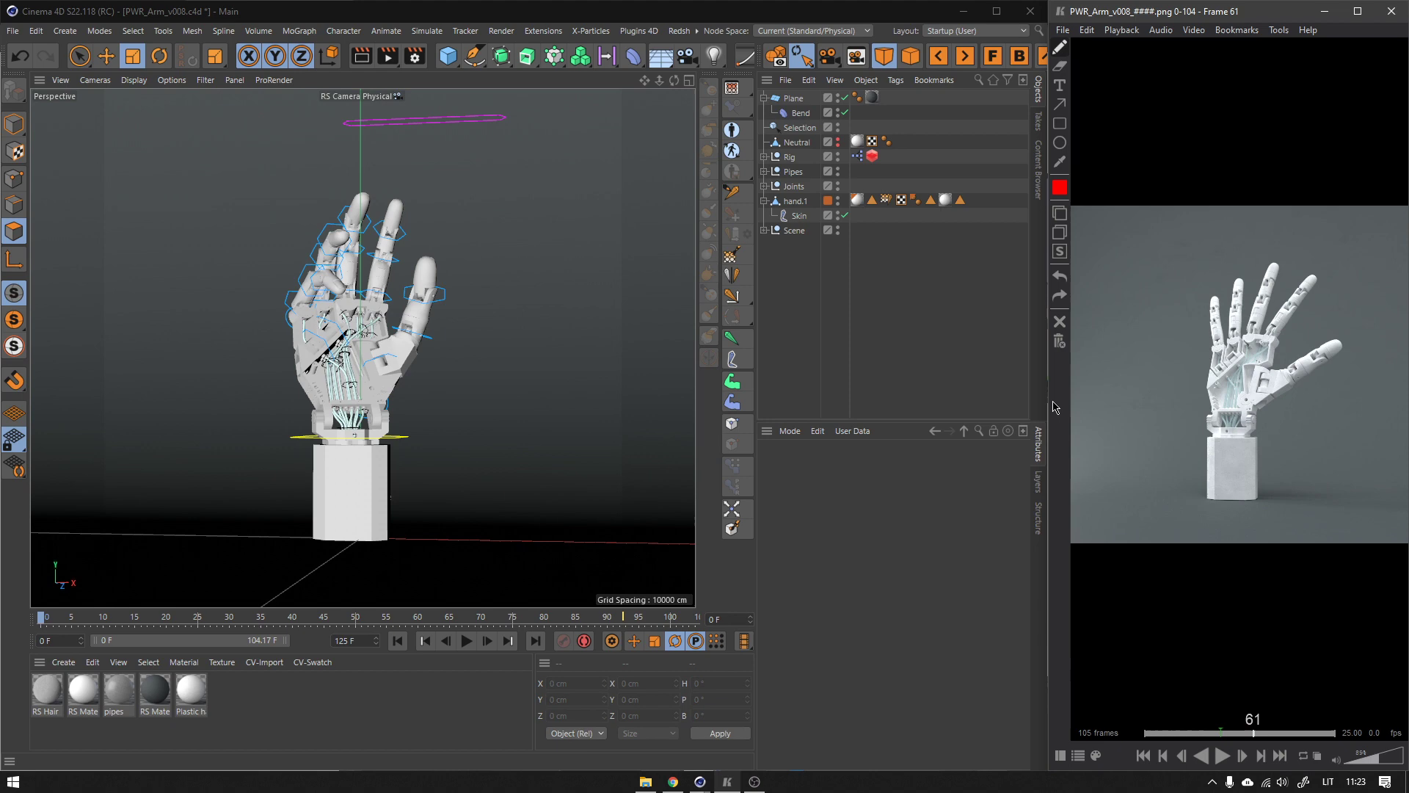
# - Widen the Keyframe Pro viewer beside Cinema 4D and replay the hand animation, stopping at frame 69
pyautogui.moveTo(1048, 399); pyautogui.dragTo(786, 422)
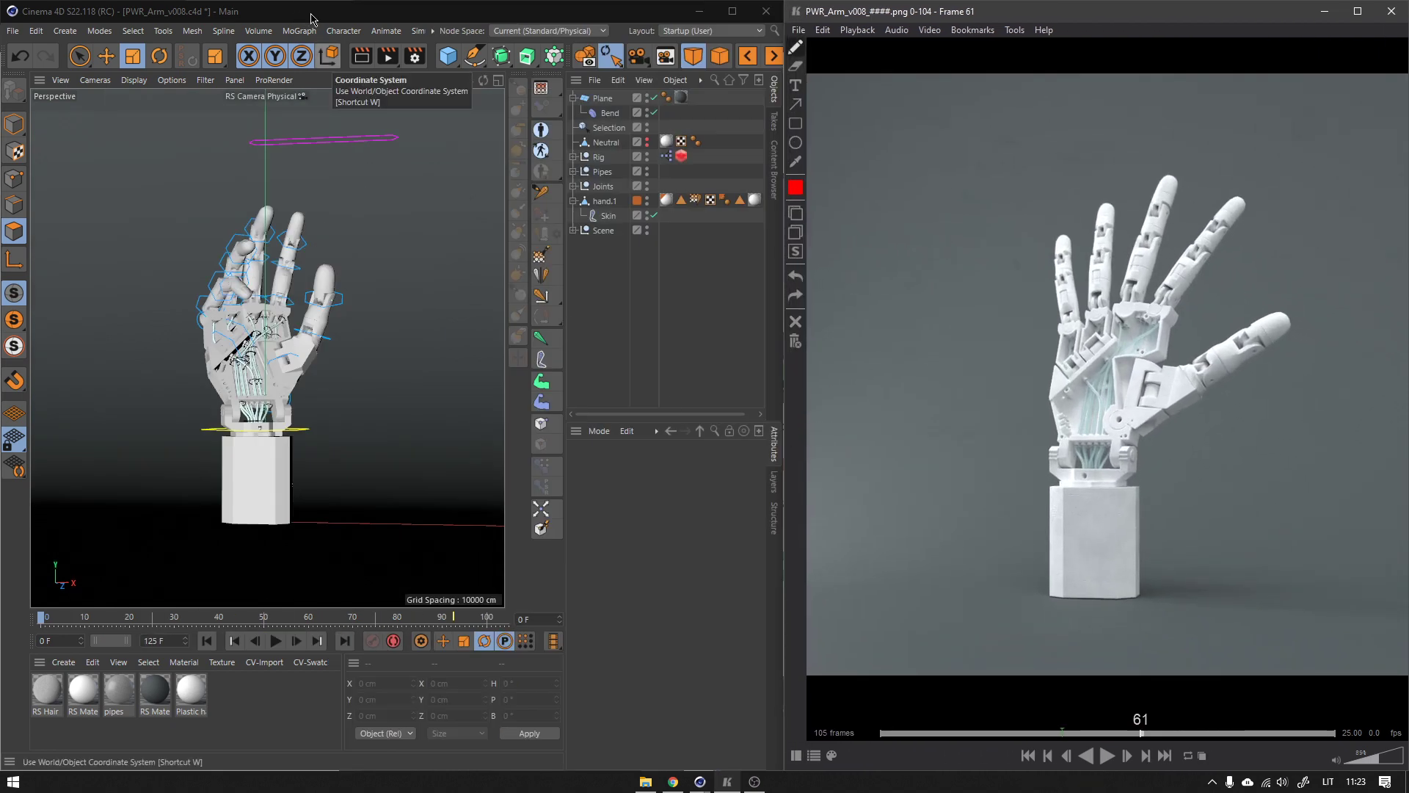
pyautogui.moveTo(988, 733); pyautogui.dragTo(900, 733)
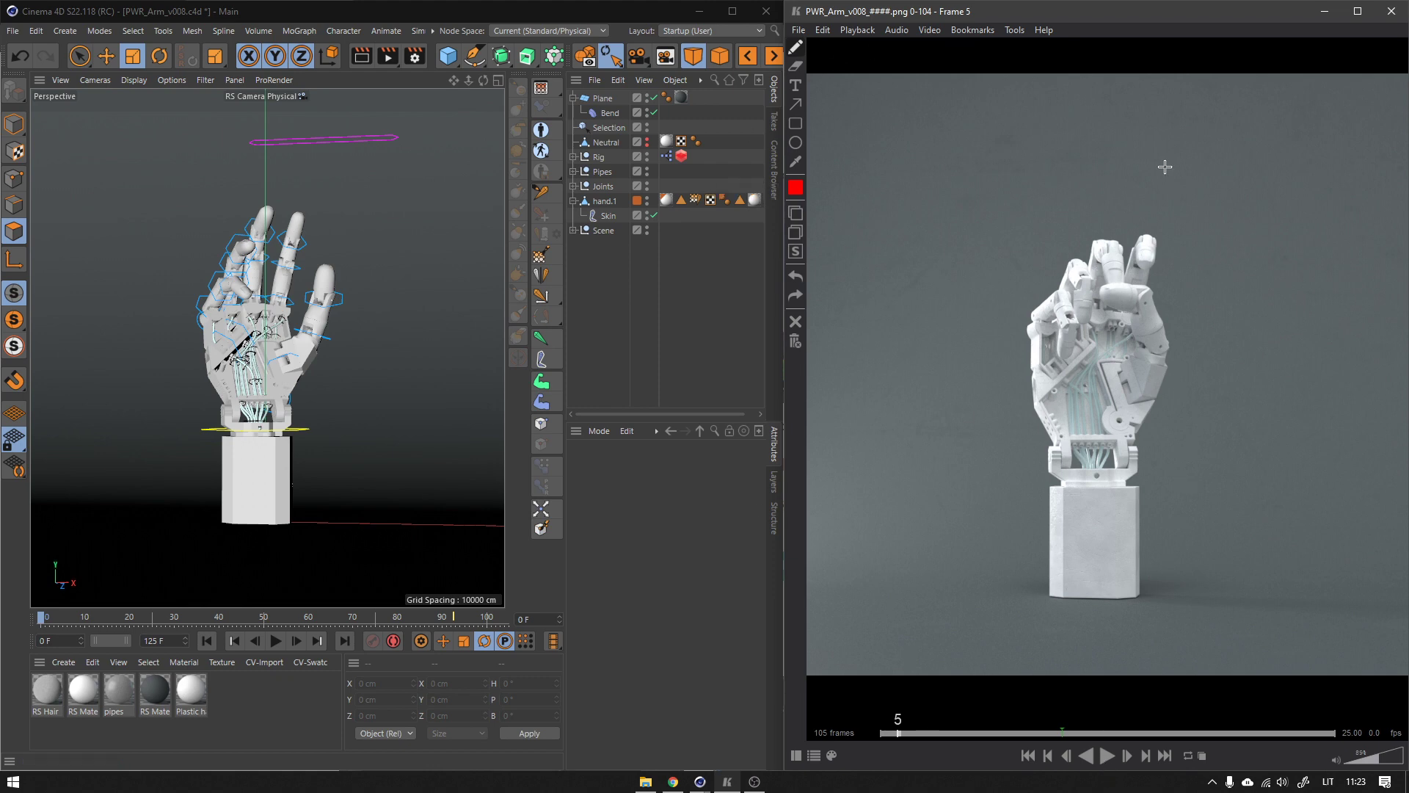
pyautogui.click(1107, 756)
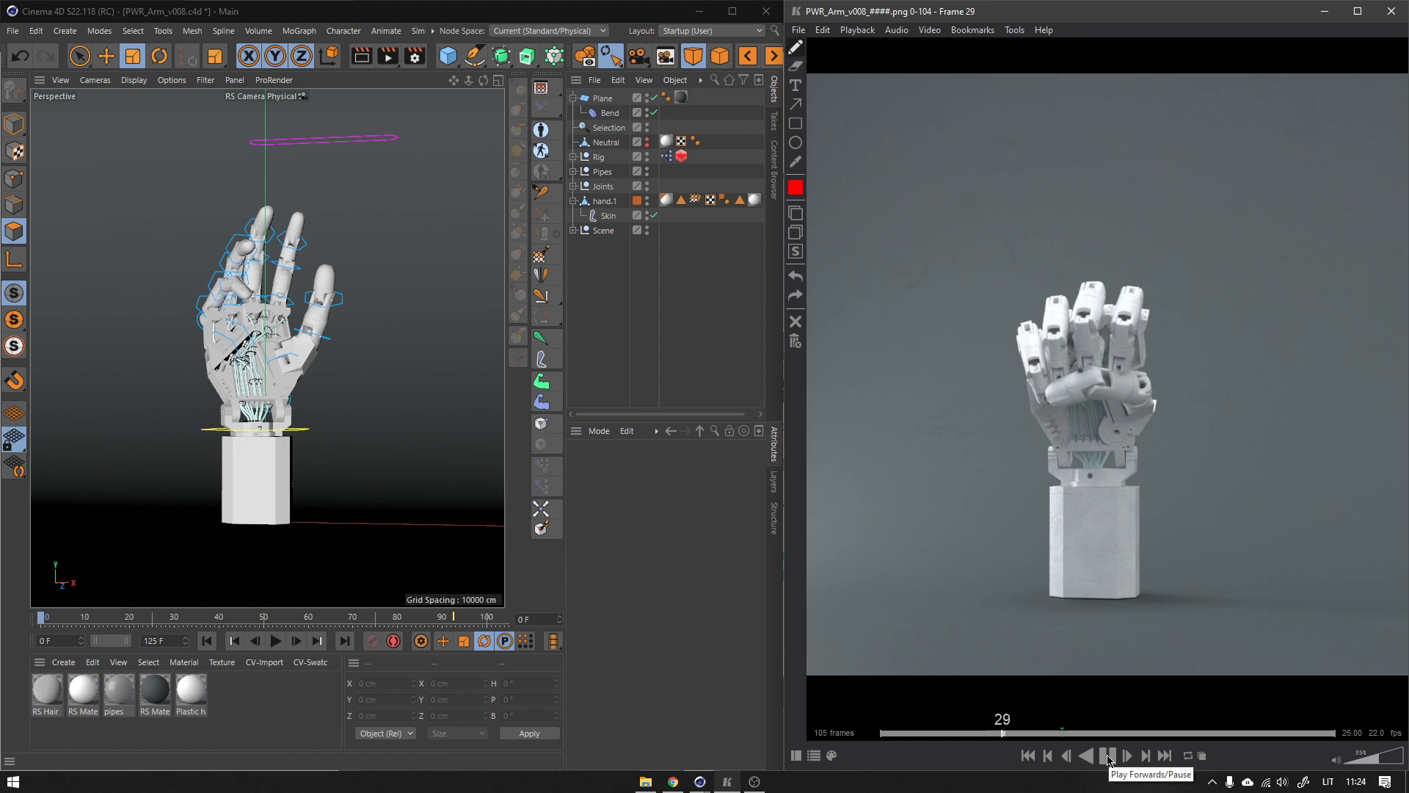
pyautogui.press('space')
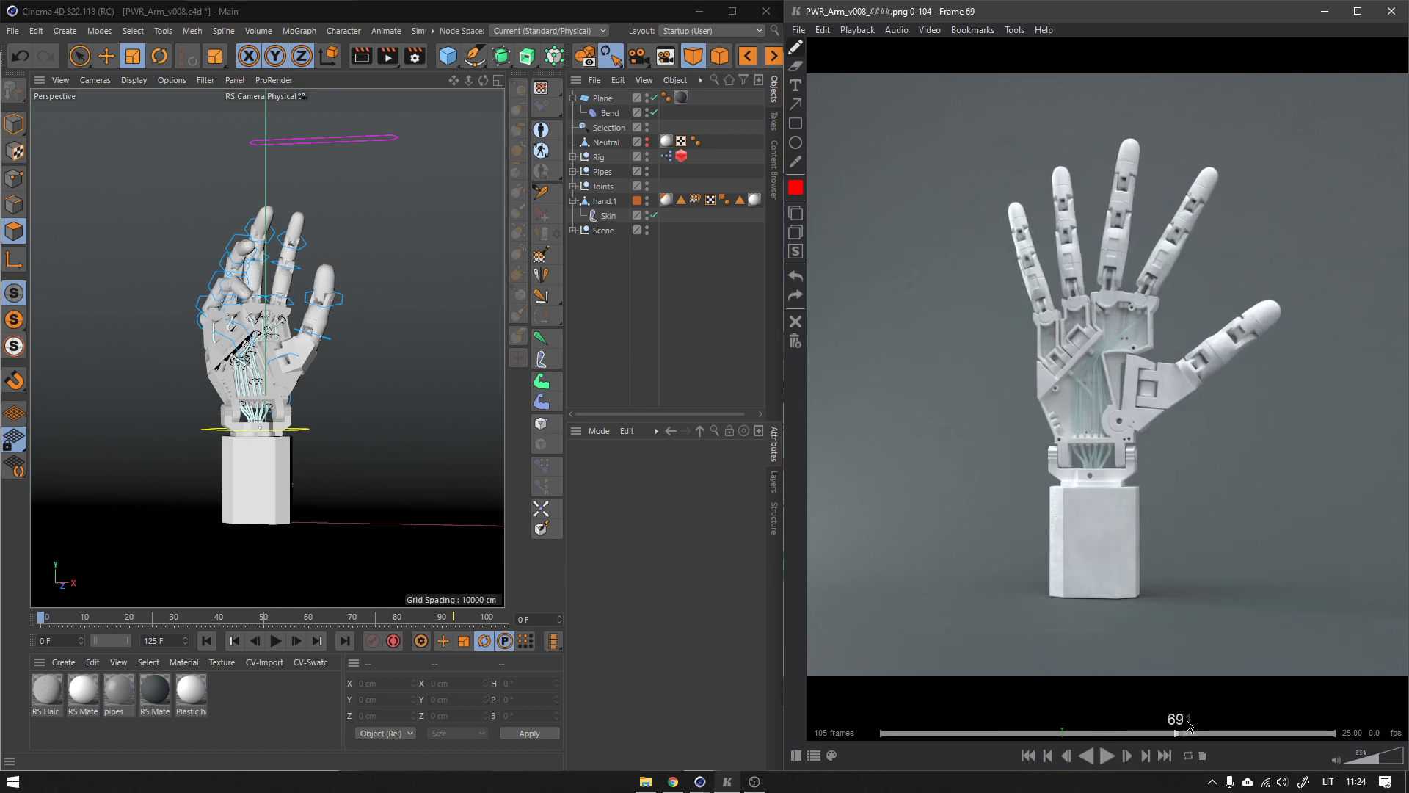
# - On frame 83, draw red marks on both sides of the wrist and along the outer finger
pyautogui.moveTo(1183, 732); pyautogui.dragTo(1241, 730)
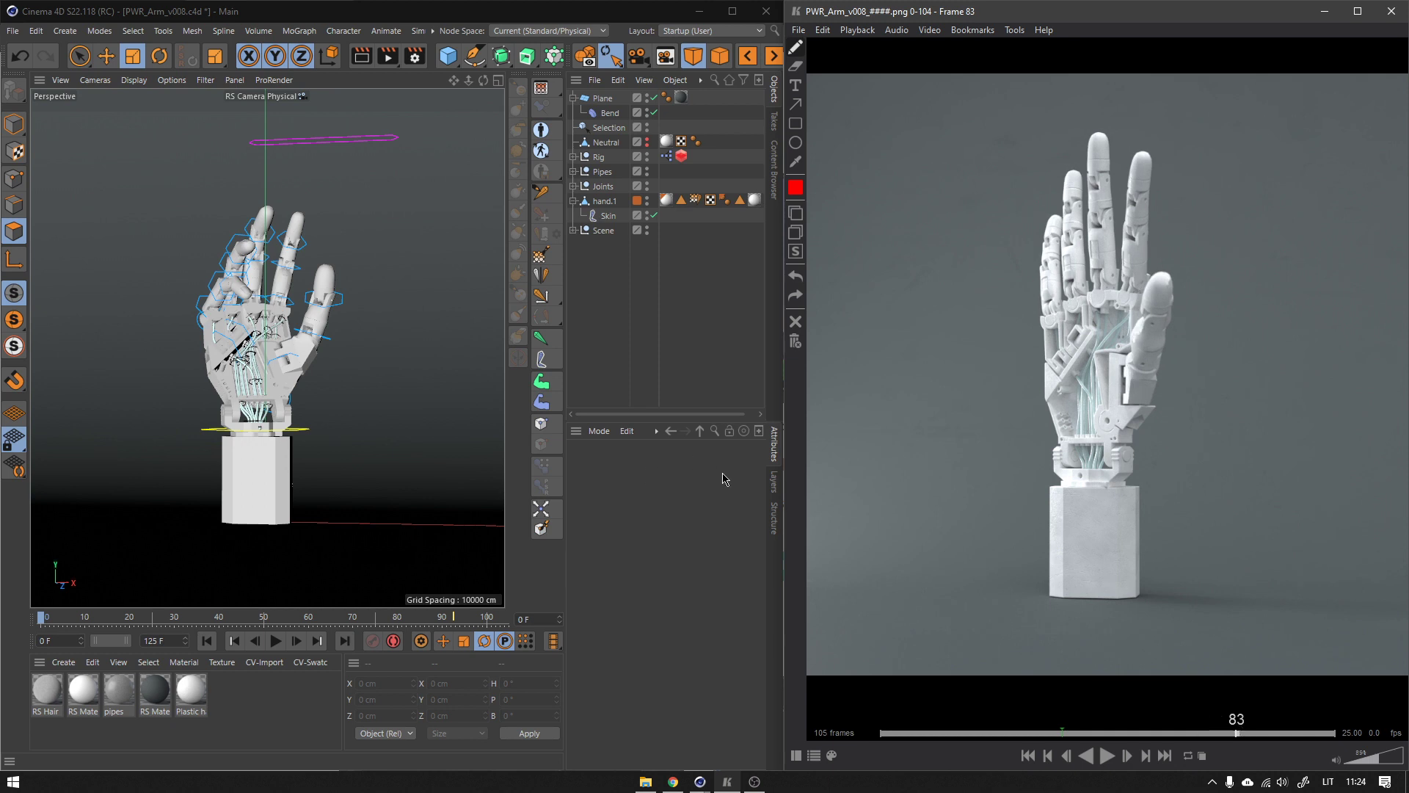
pyautogui.moveTo(1040, 476)
pyautogui.mouseDown()
pyautogui.moveTo(1053, 479)
pyautogui.moveTo(1043, 489)
pyautogui.mouseUp()
pyautogui.moveTo(1147, 469); pyautogui.dragTo(1149, 481)
pyautogui.moveTo(1057, 303)
pyautogui.mouseDown()
pyautogui.moveTo(1043, 252)
pyautogui.moveTo(1016, 235)
pyautogui.moveTo(1037, 314)
pyautogui.mouseUp()
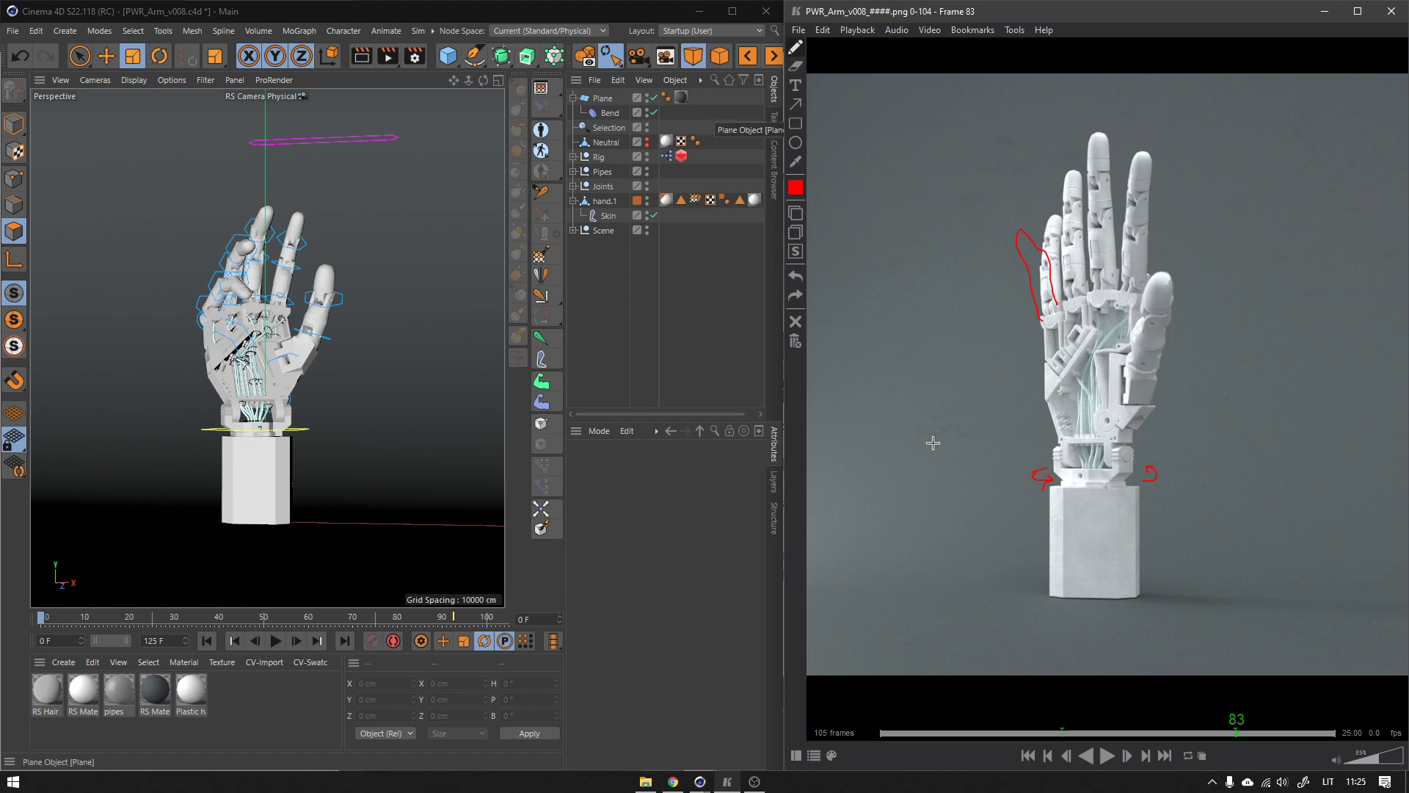
# - Move the render back to frame 43 and drag Cinema 4D's timeline to frame 43
pyautogui.moveTo(1247, 732); pyautogui.dragTo(1063, 733)
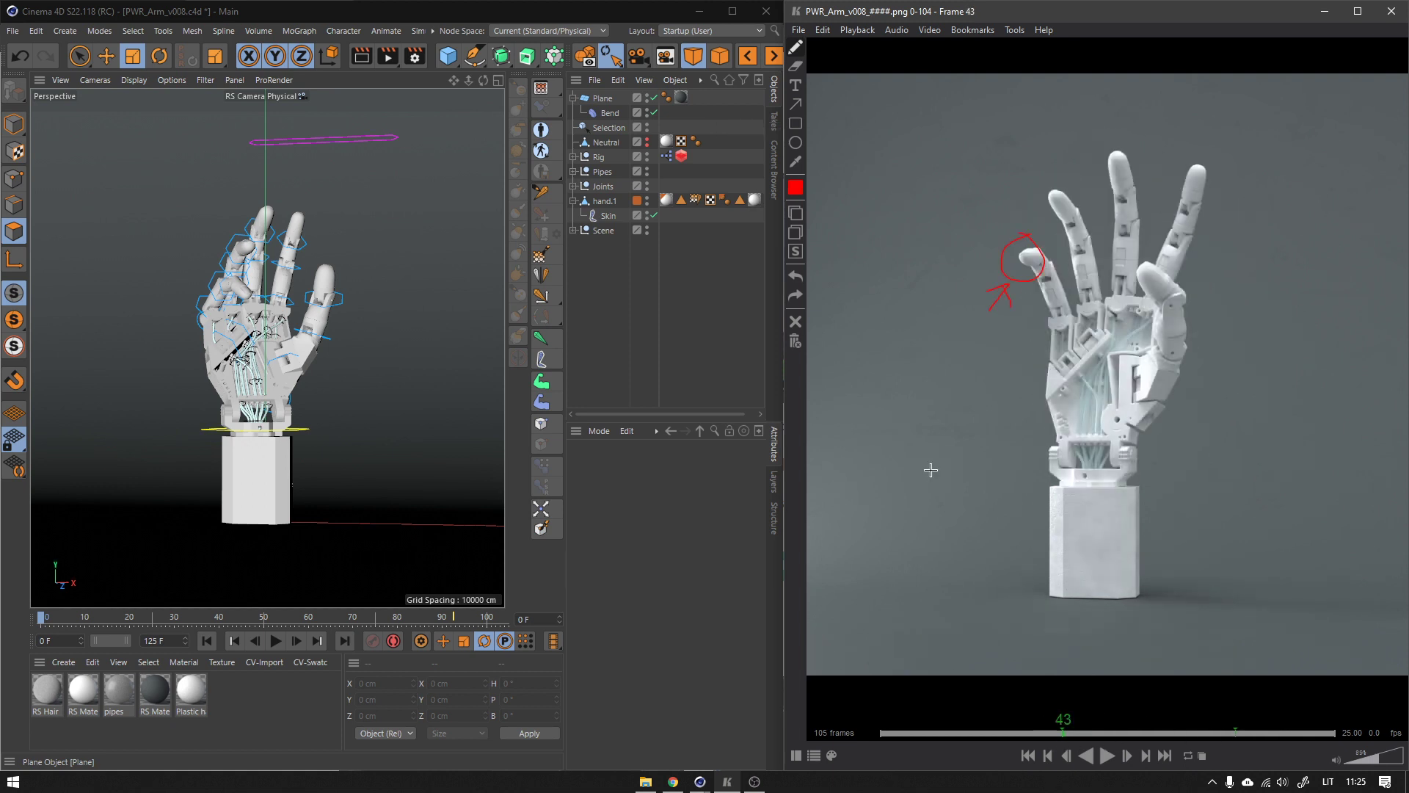
pyautogui.click(184, 588)
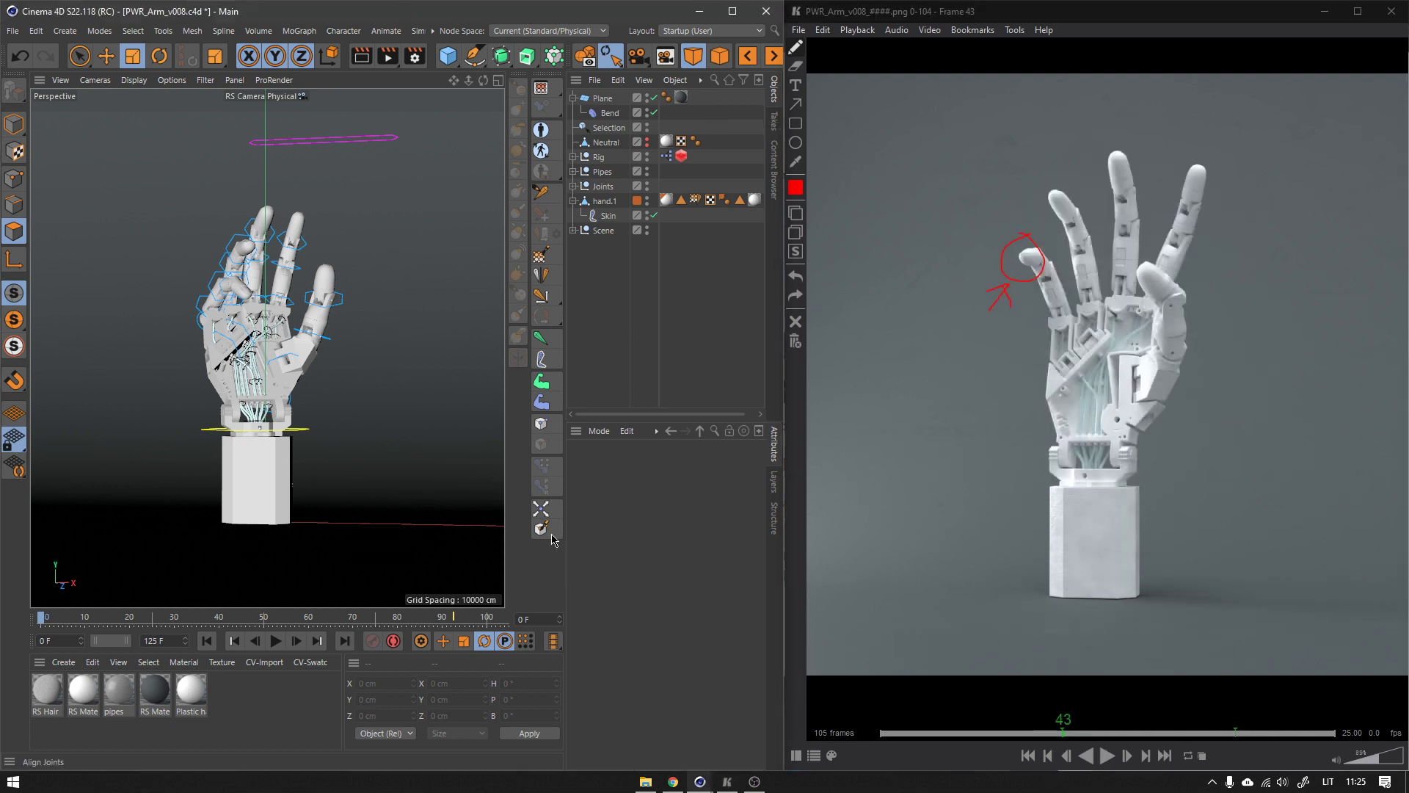
pyautogui.moveTo(139, 619); pyautogui.dragTo(235, 624)
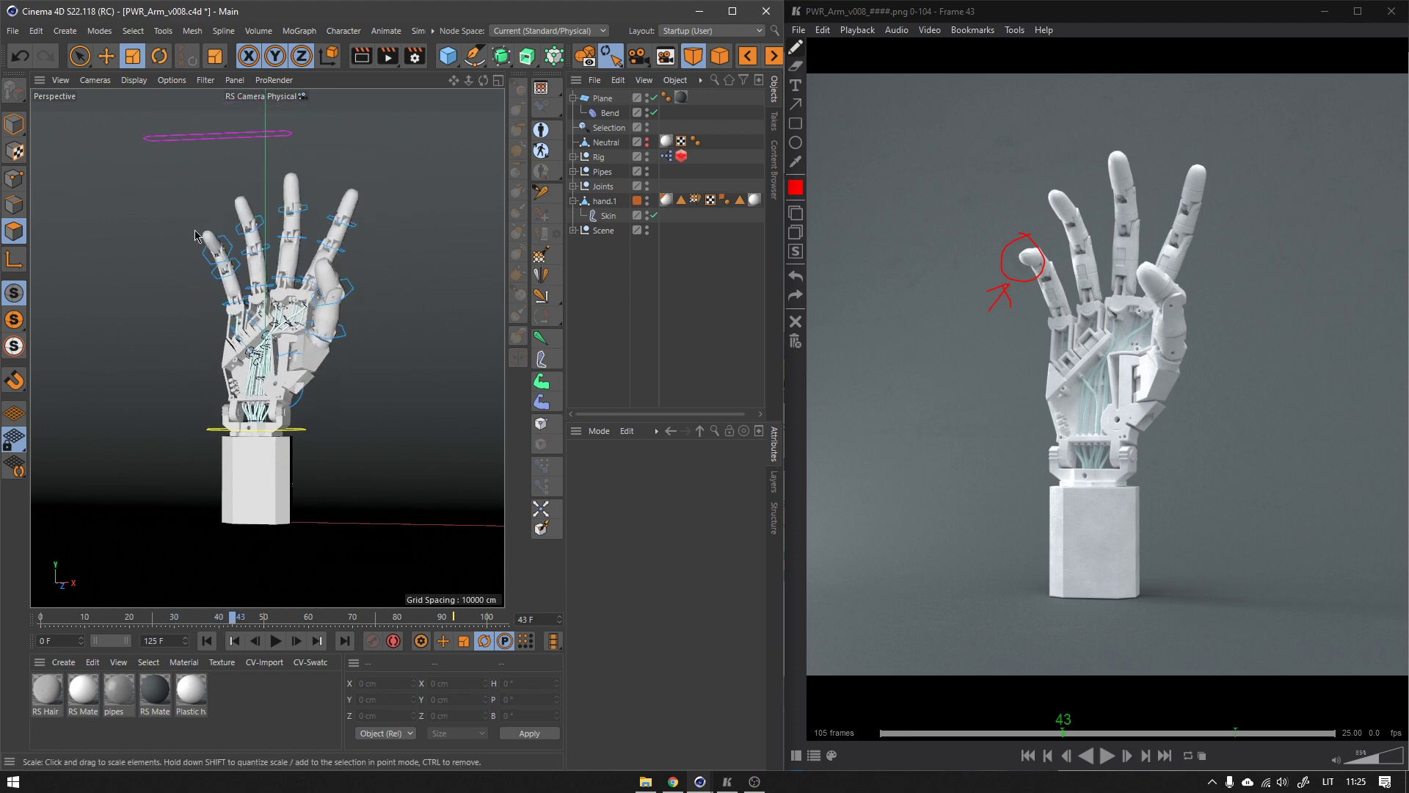
# - Rotate the annotated finger joint to about -45° pitch at frame 43, then switch to Chrome
pyautogui.click(225, 251)
pyautogui.press('r')
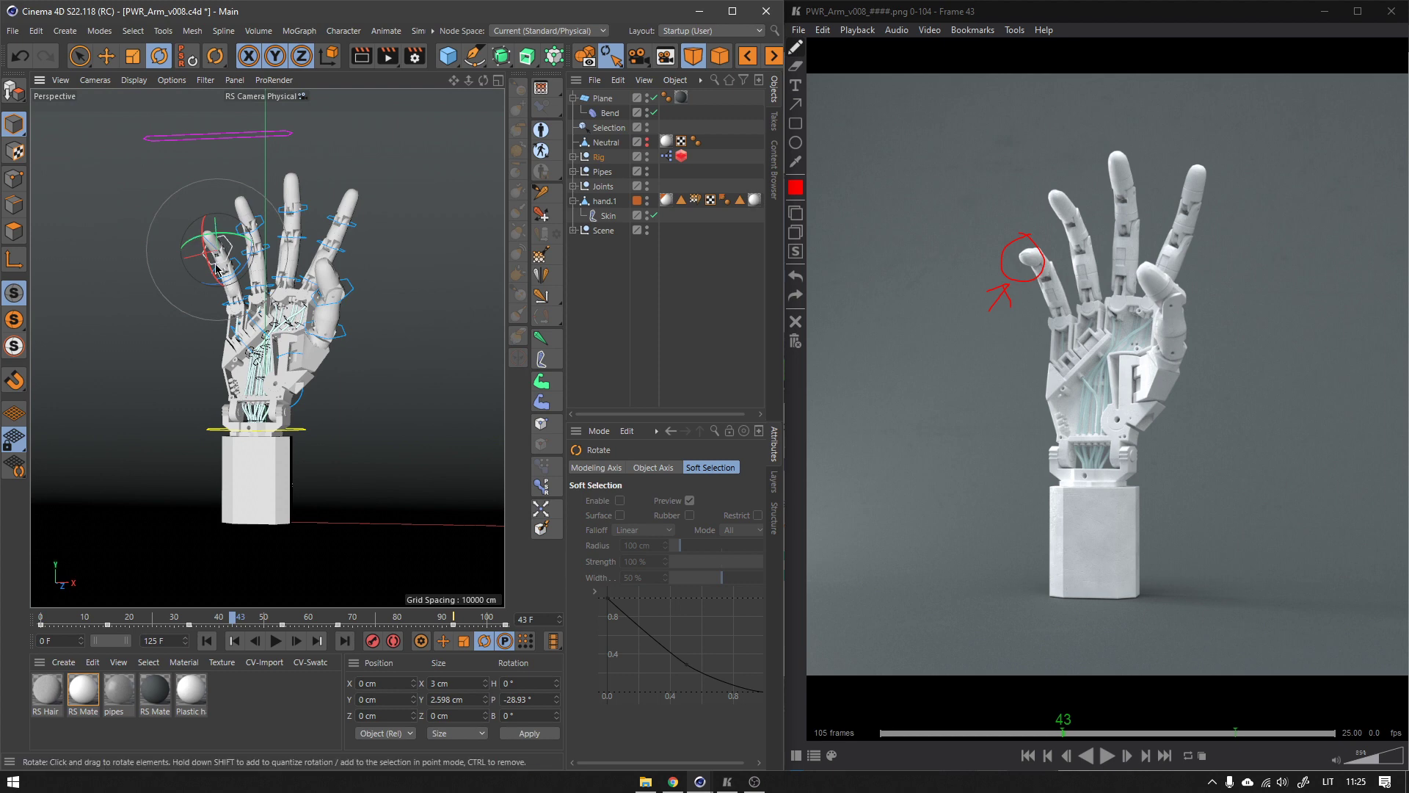
pyautogui.moveTo(207, 261); pyautogui.dragTo(192, 297)
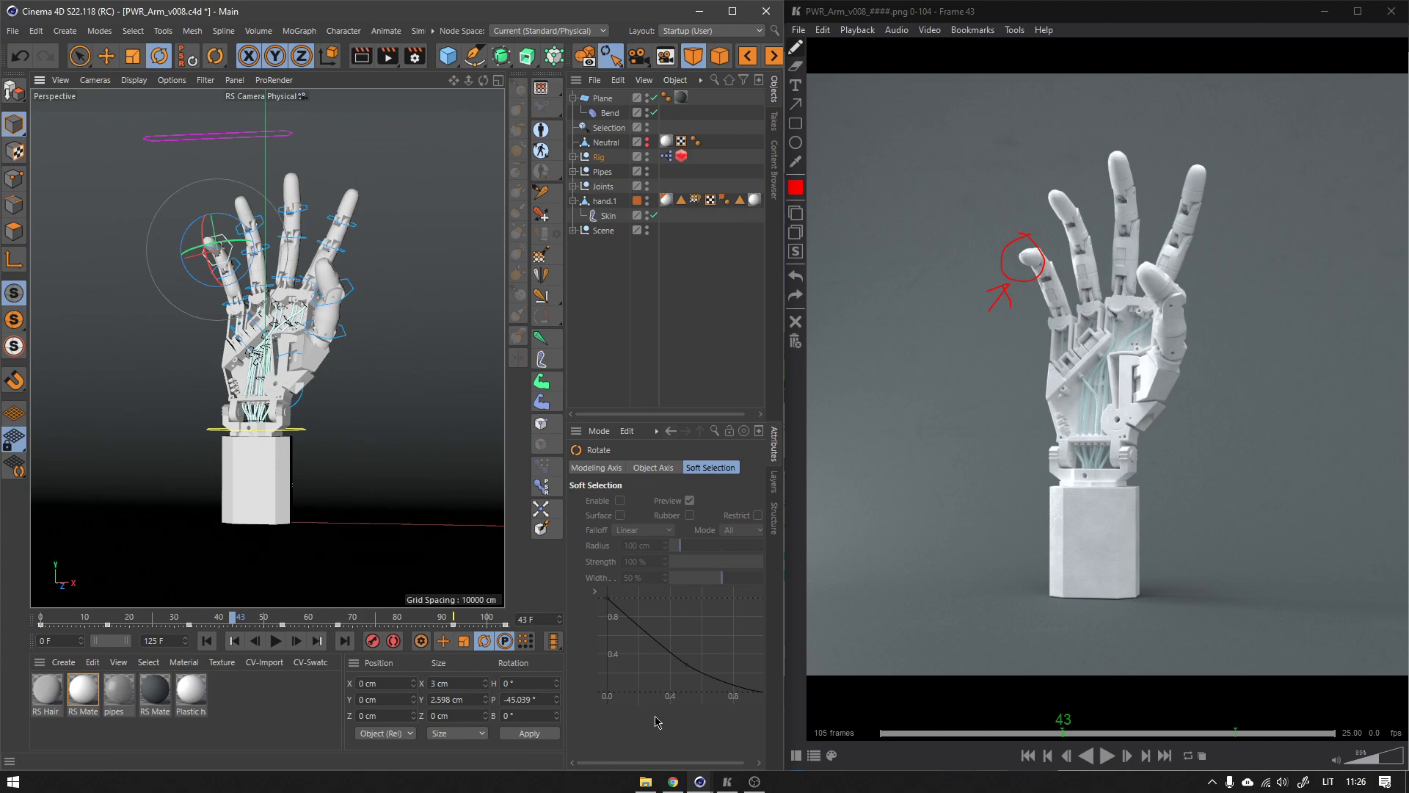
pyautogui.click(673, 782)
# - Scroll through the Tetsuo AnimTools for Cinema 4D downloads page
pyautogui.click(163, 13)
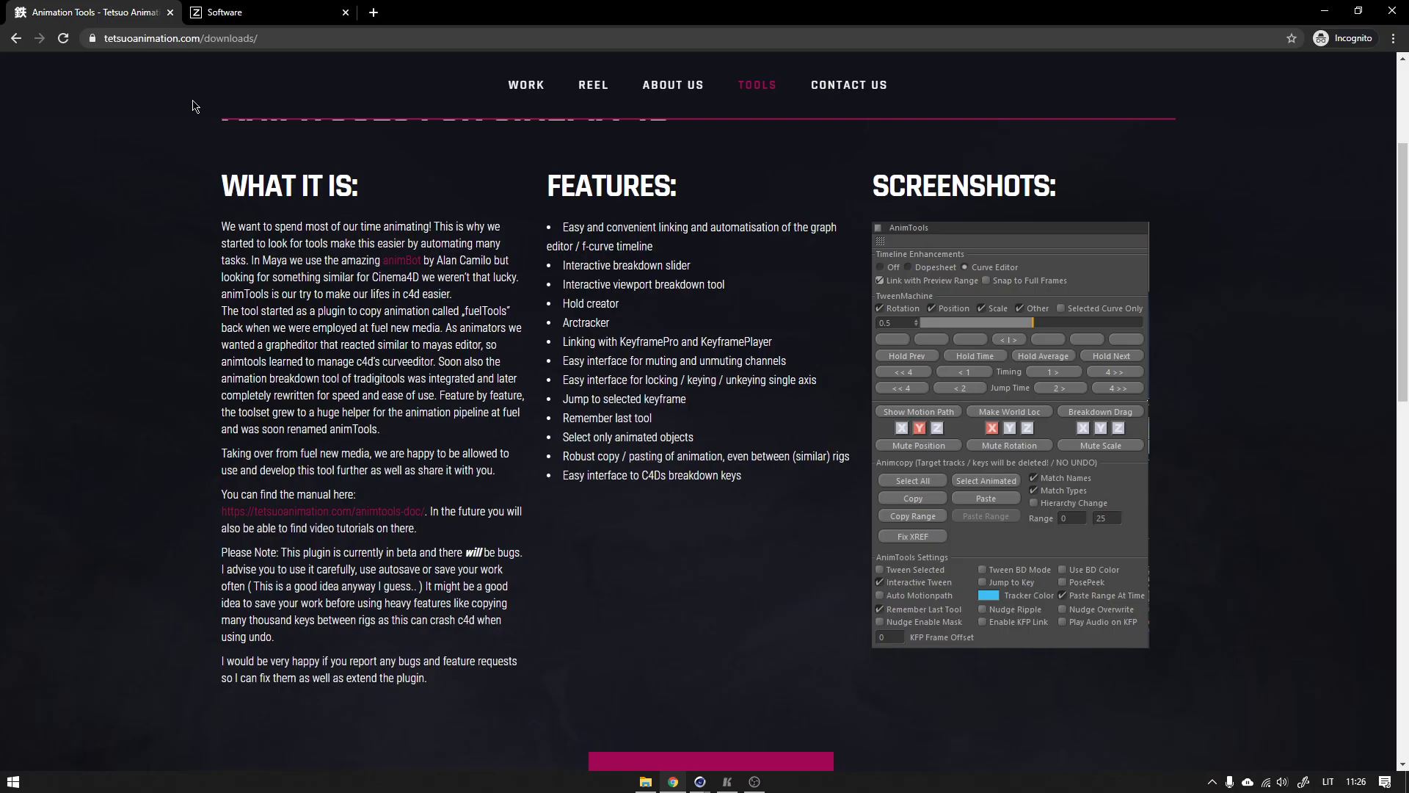
pyautogui.scroll(4, 689, 220)
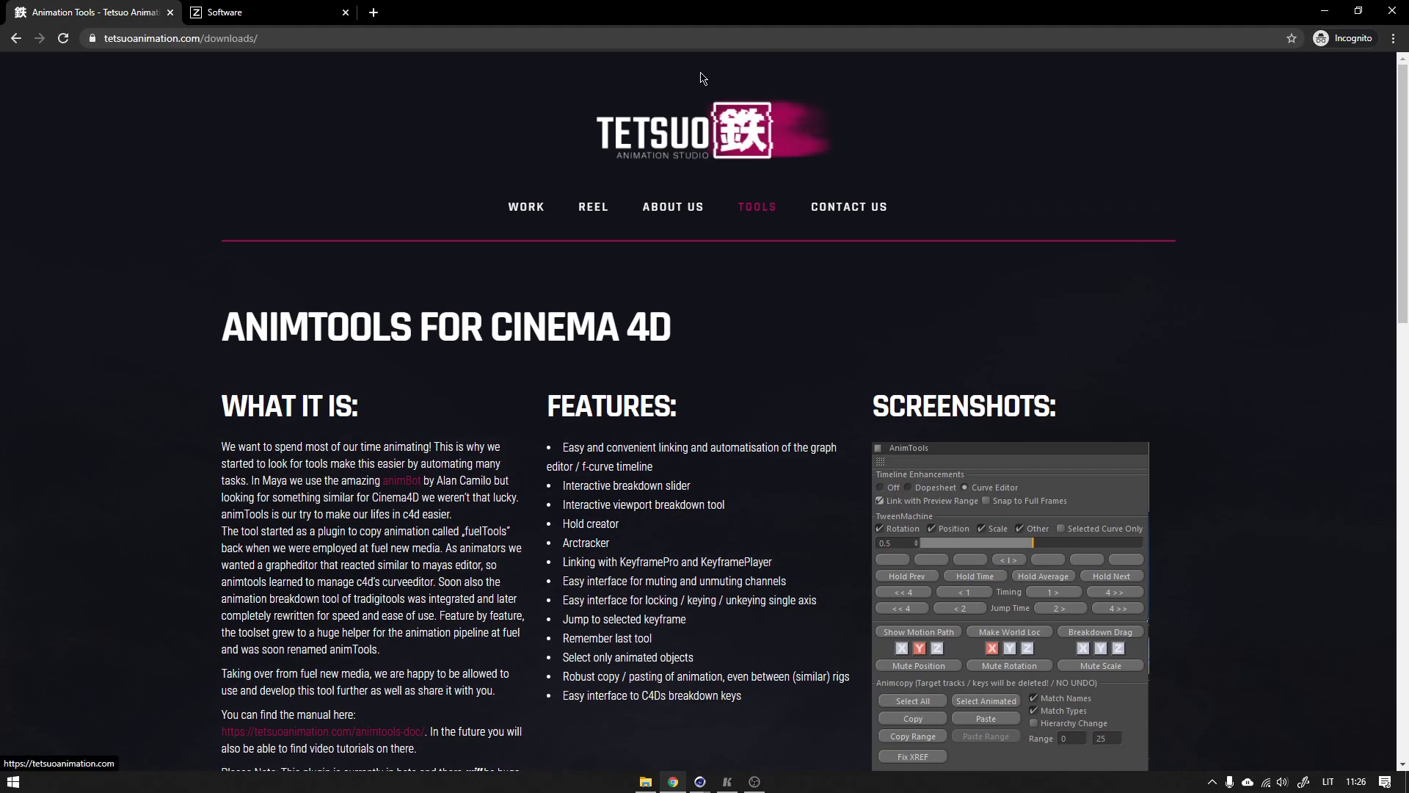
pyautogui.scroll(-1, 558, 237)
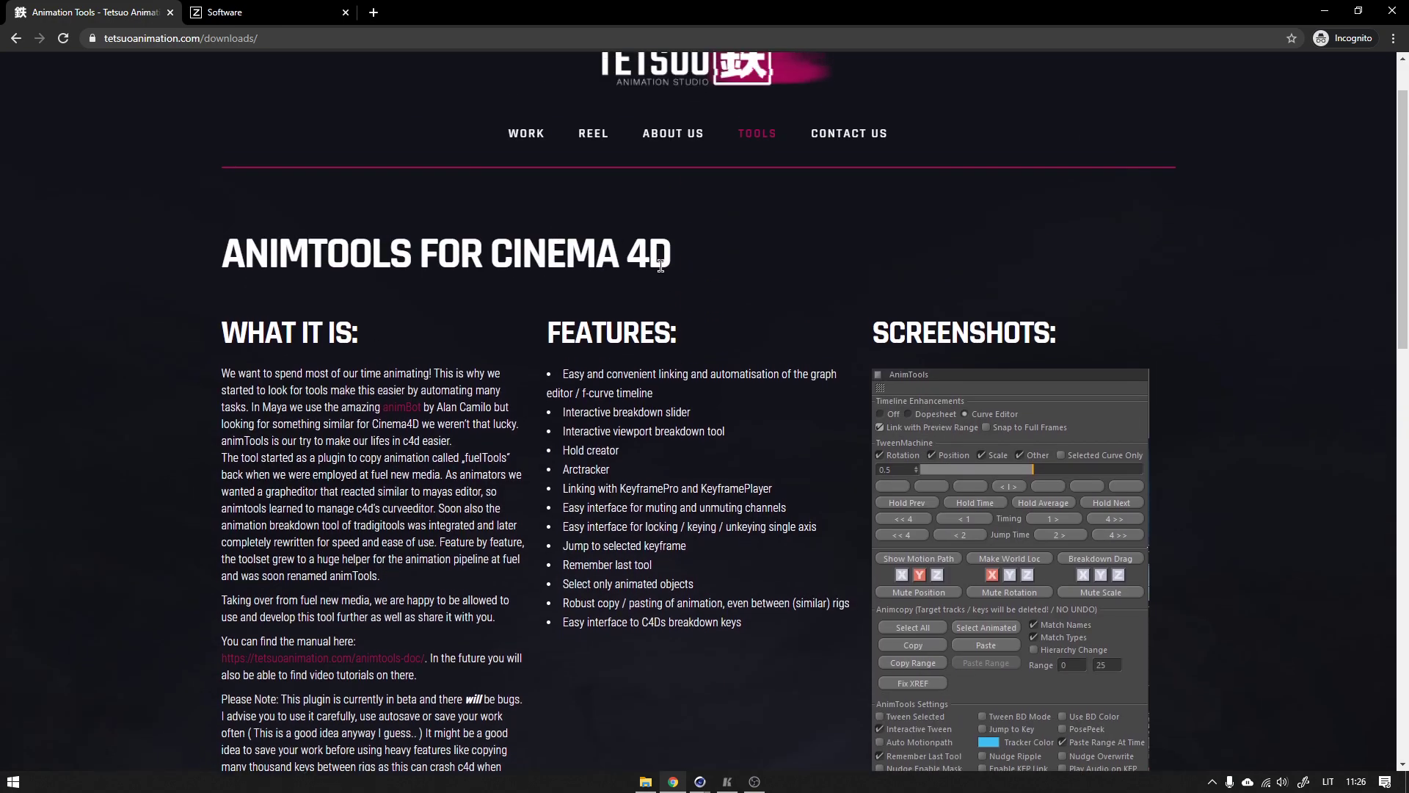
pyautogui.scroll(-3, 660, 265)
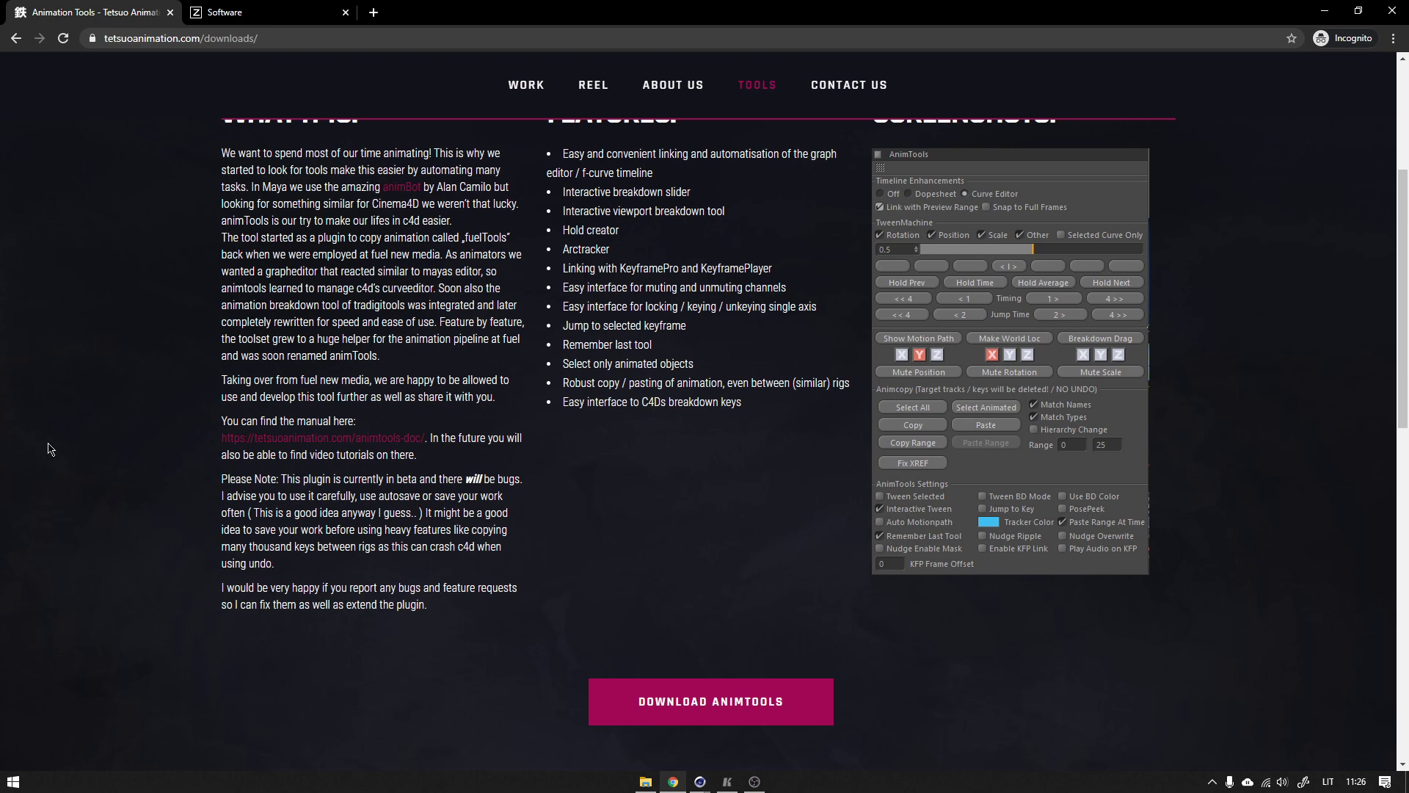
pyautogui.scroll(2, 716, 469)
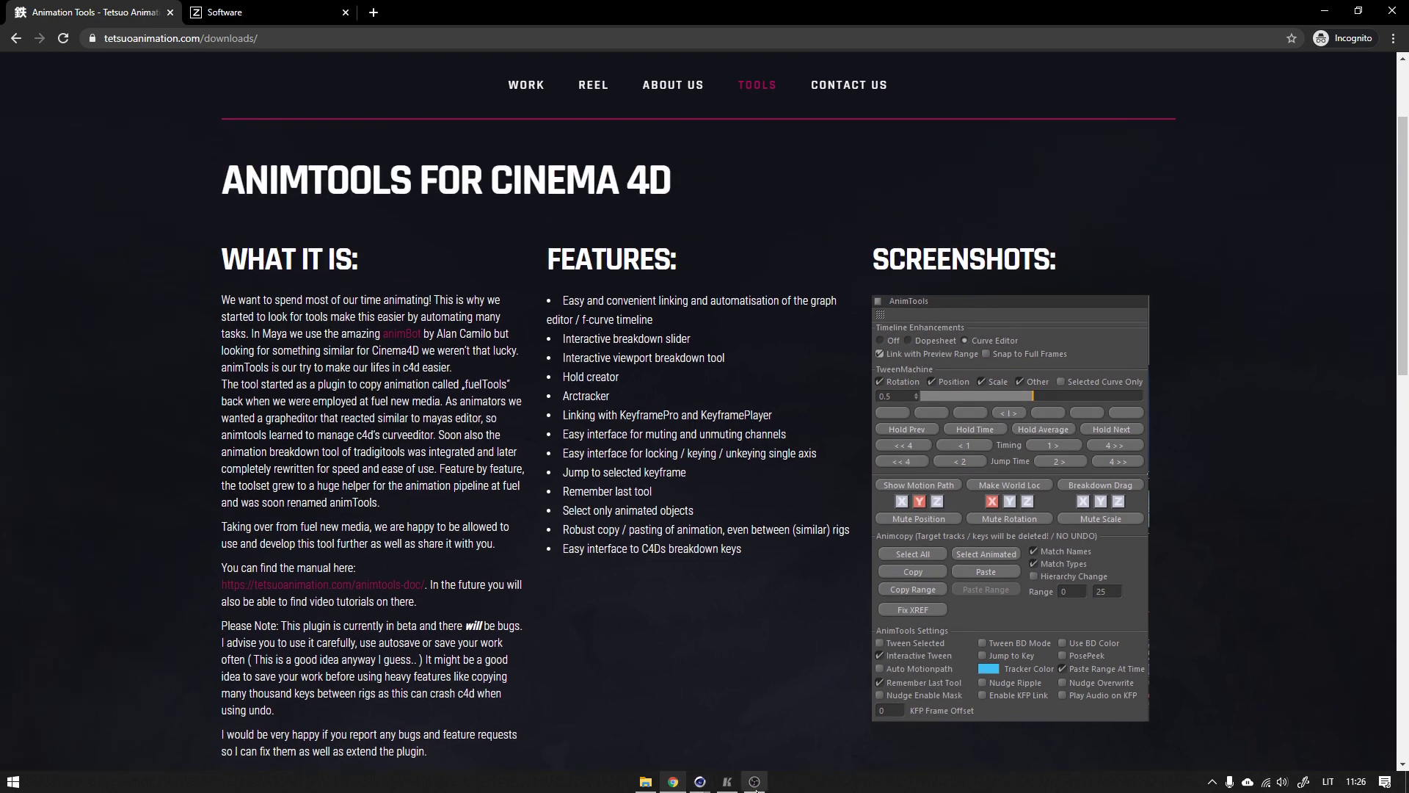
# - Restore Cinema 4D and the Keyframe Pro viewer side by side
pyautogui.moveTo(701, 782)
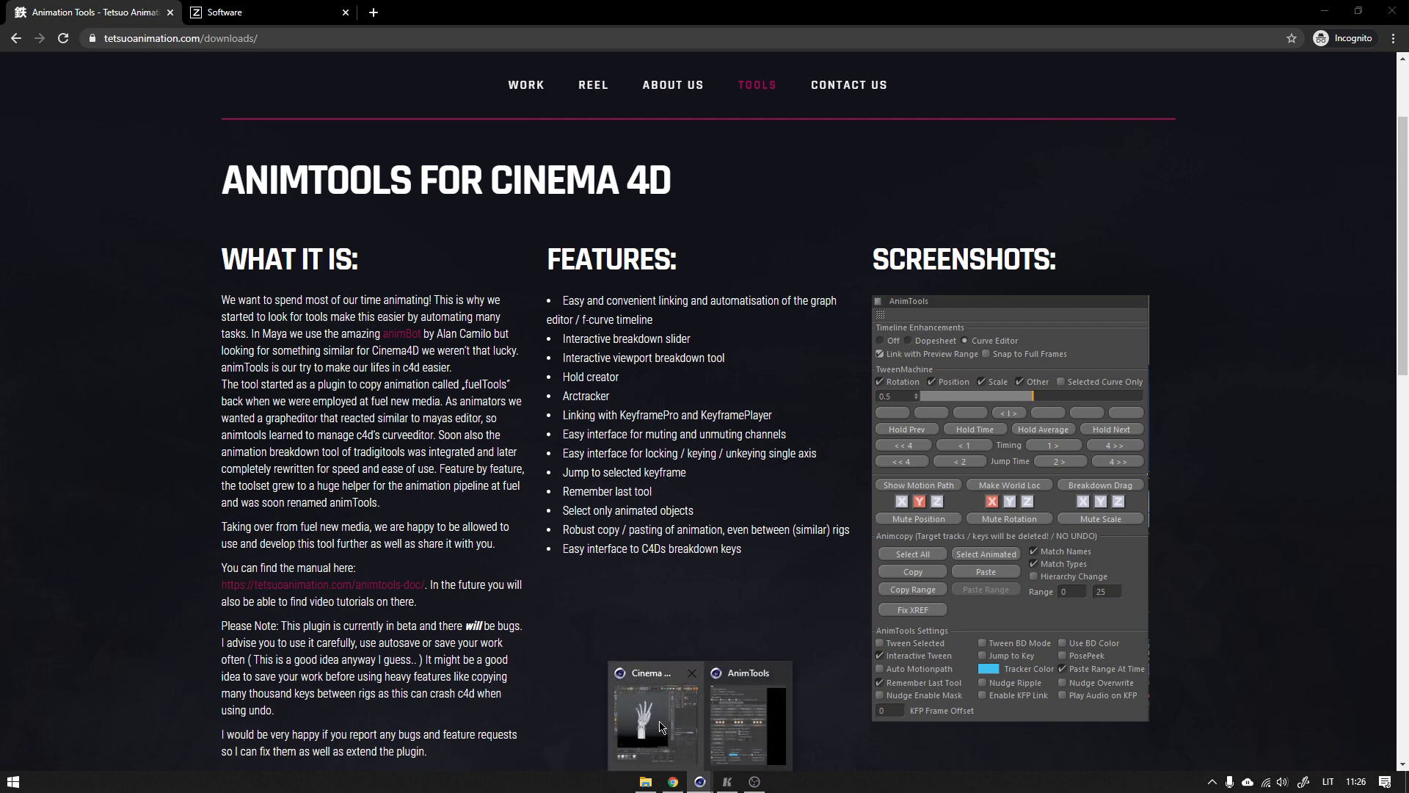
pyautogui.click(704, 676)
pyautogui.click(726, 782)
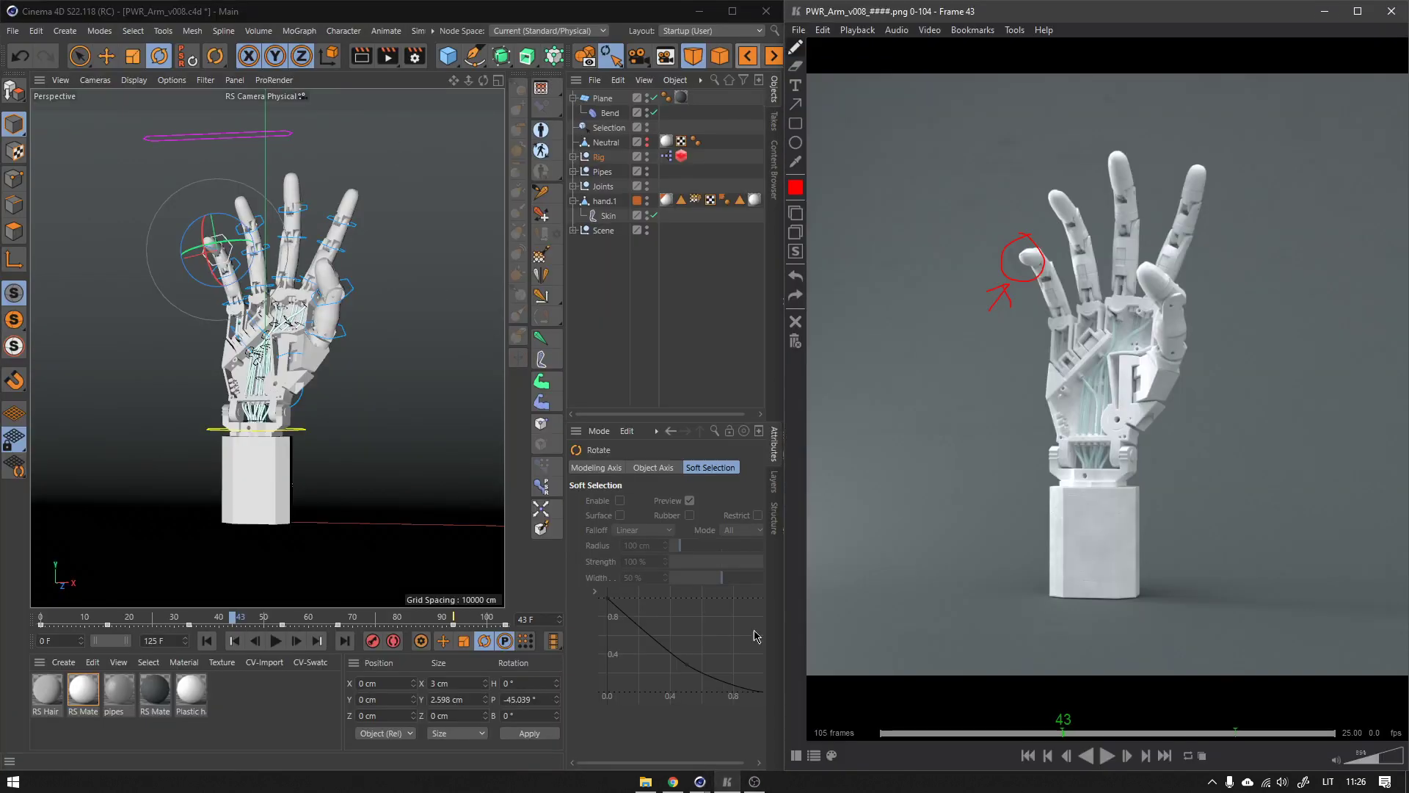
# - Open Extensions > AnimTools and check Enable KFP Link
pyautogui.click(433, 30)
pyautogui.moveTo(460, 84)
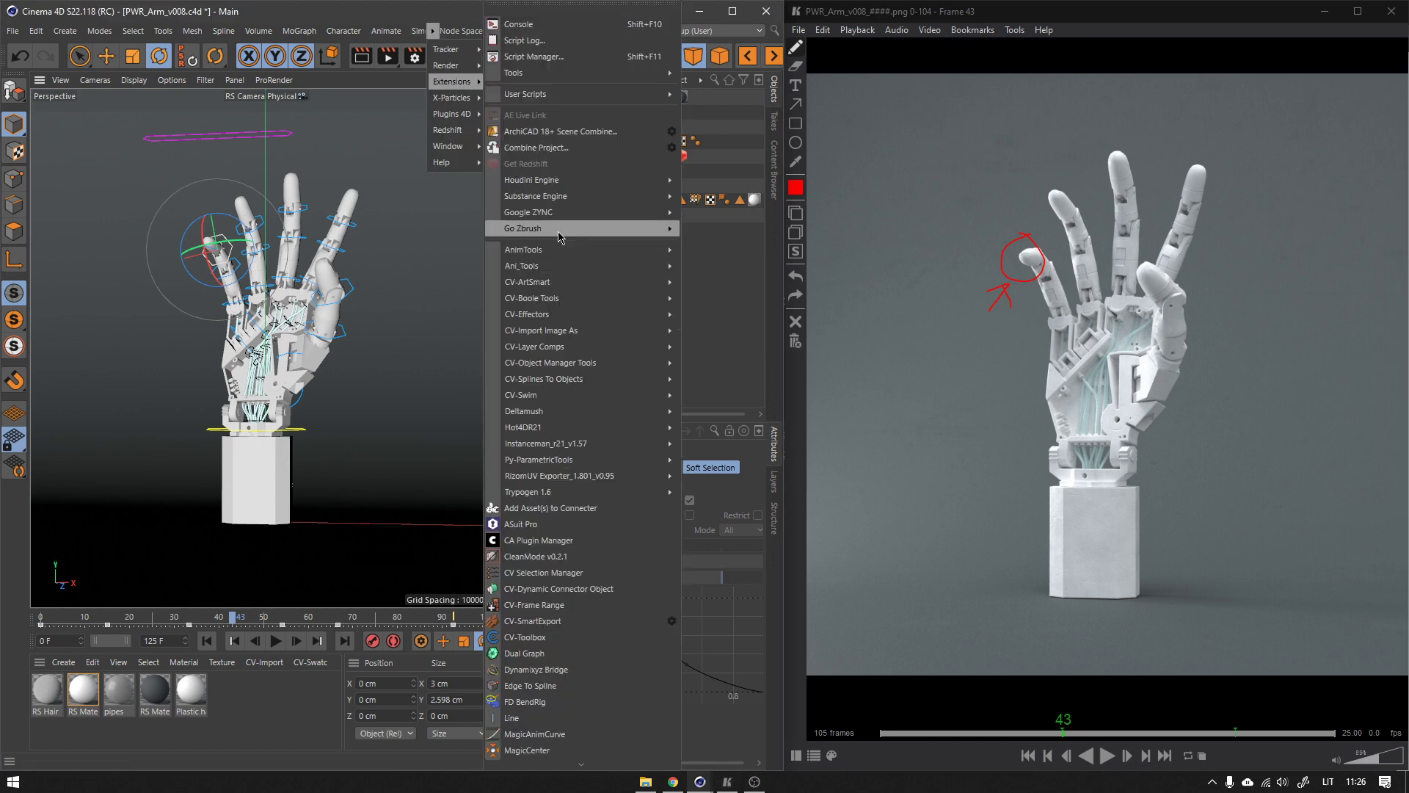
pyautogui.moveTo(623, 251)
pyautogui.click(716, 255)
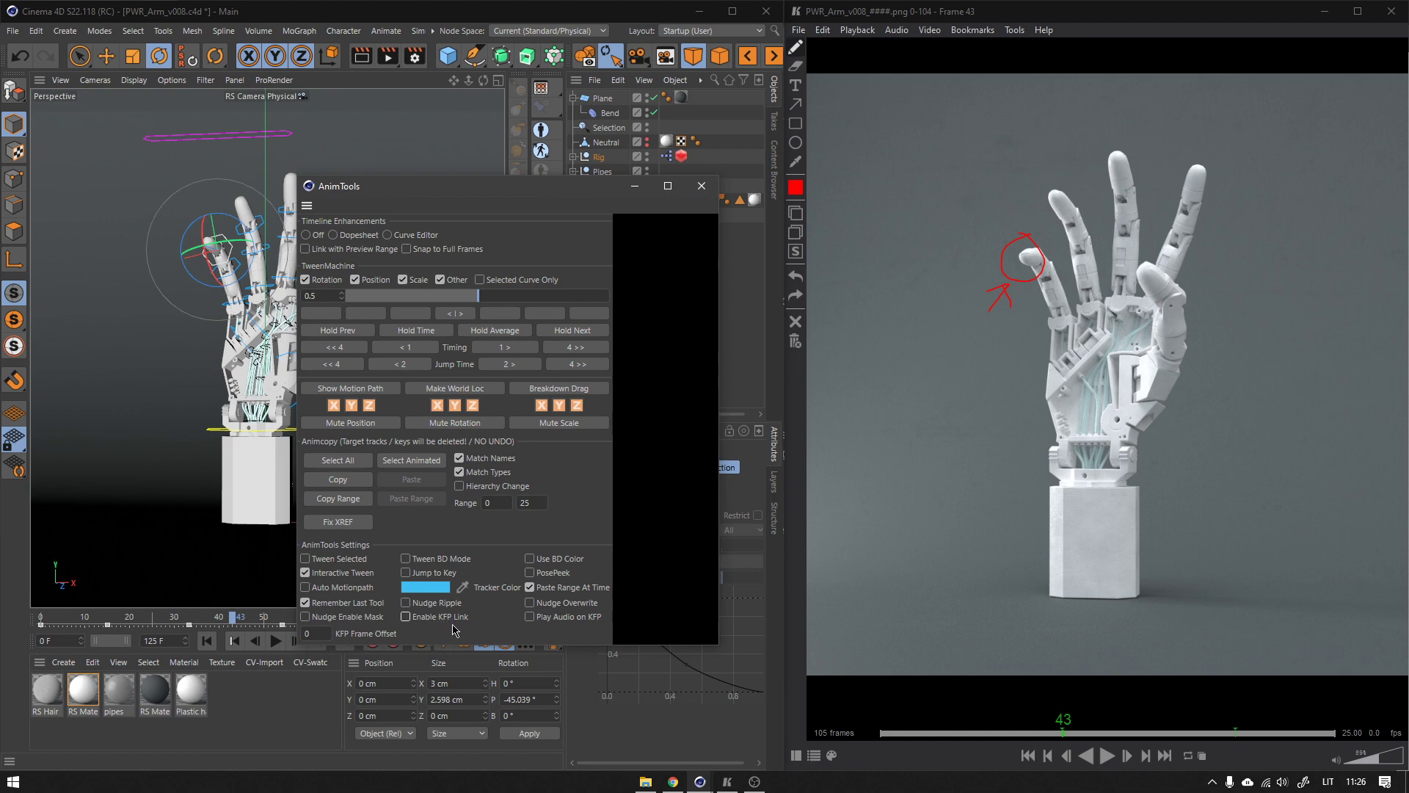
pyautogui.click(413, 620)
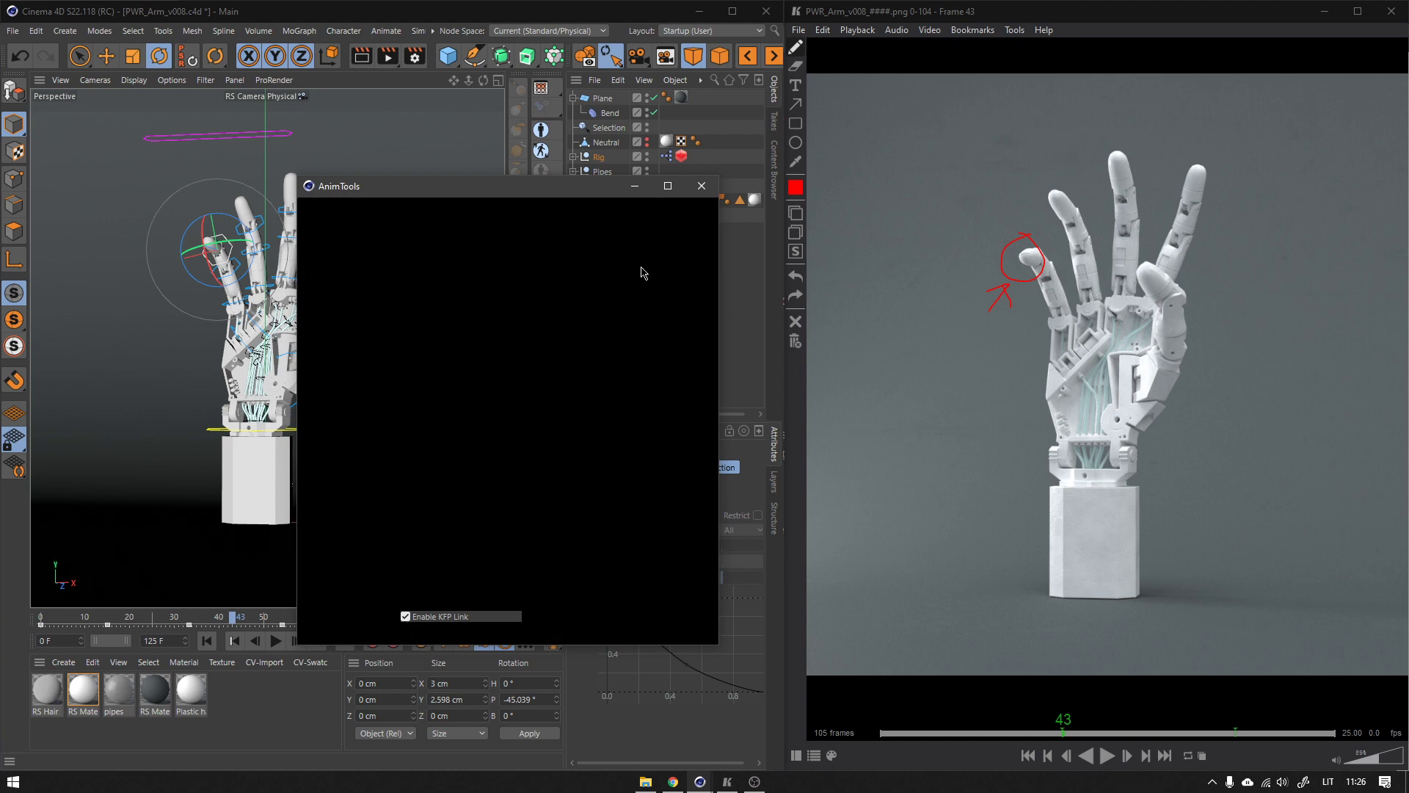
# - Minimize the AnimTools window, reopen it to verify the setting, and minimize it again
pyautogui.click(635, 186)
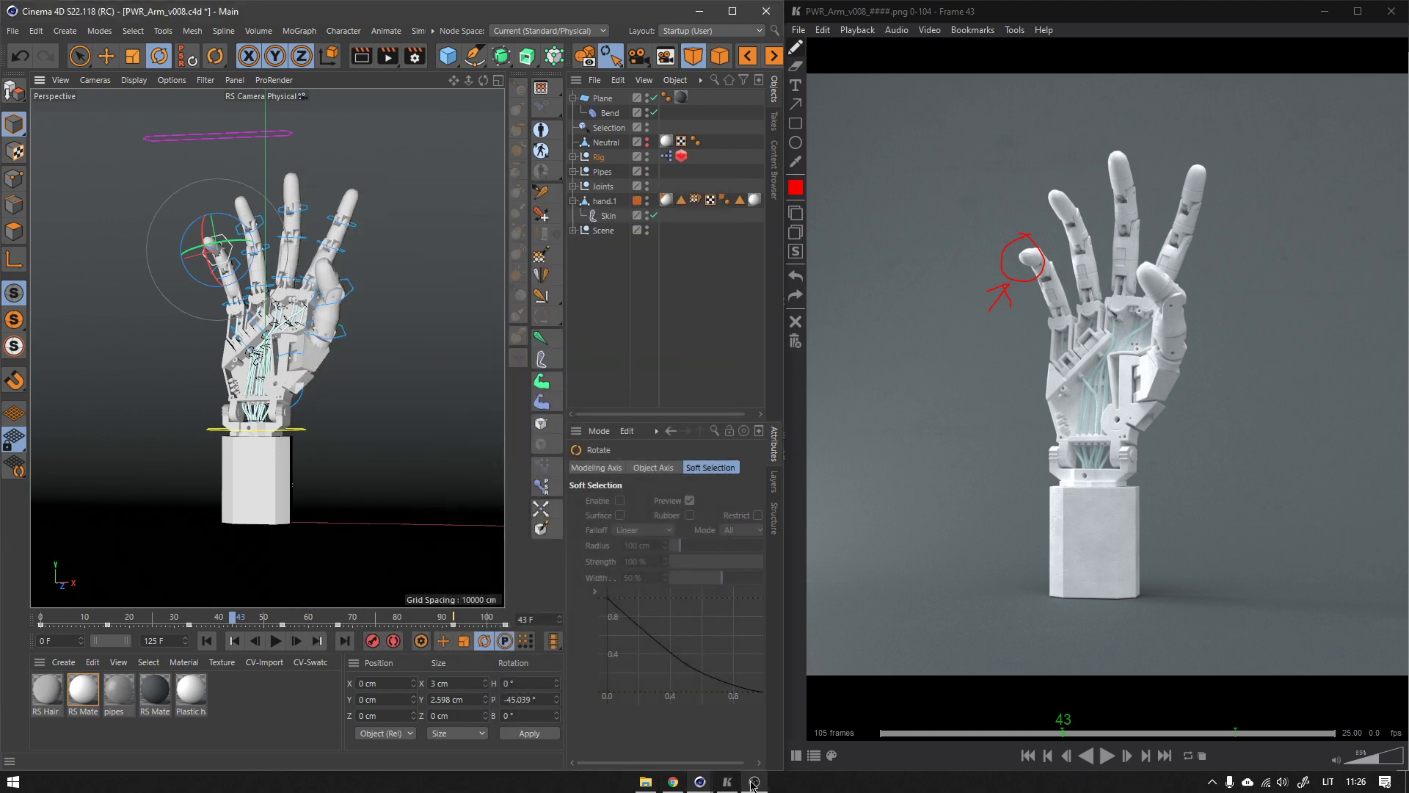
pyautogui.click(749, 715)
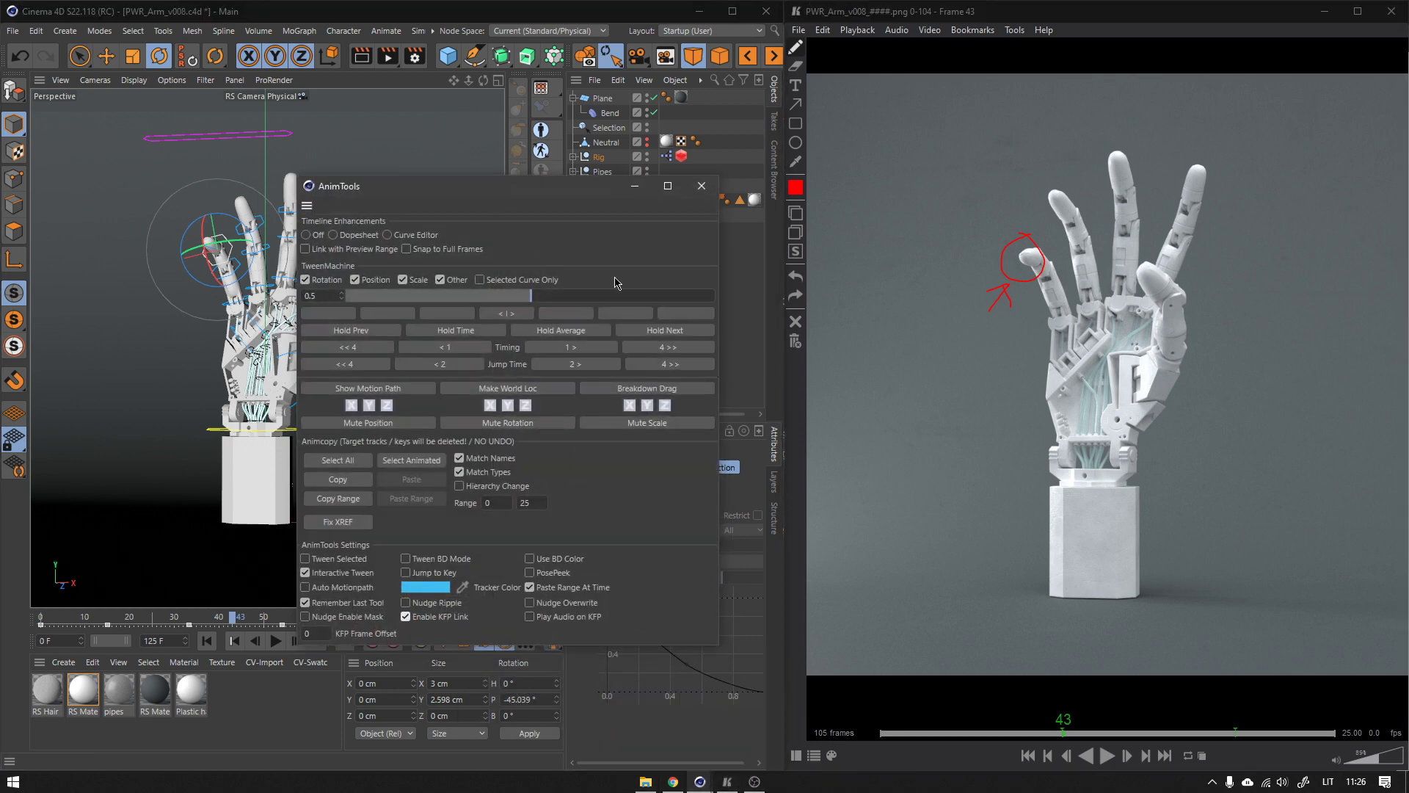
pyautogui.click(635, 185)
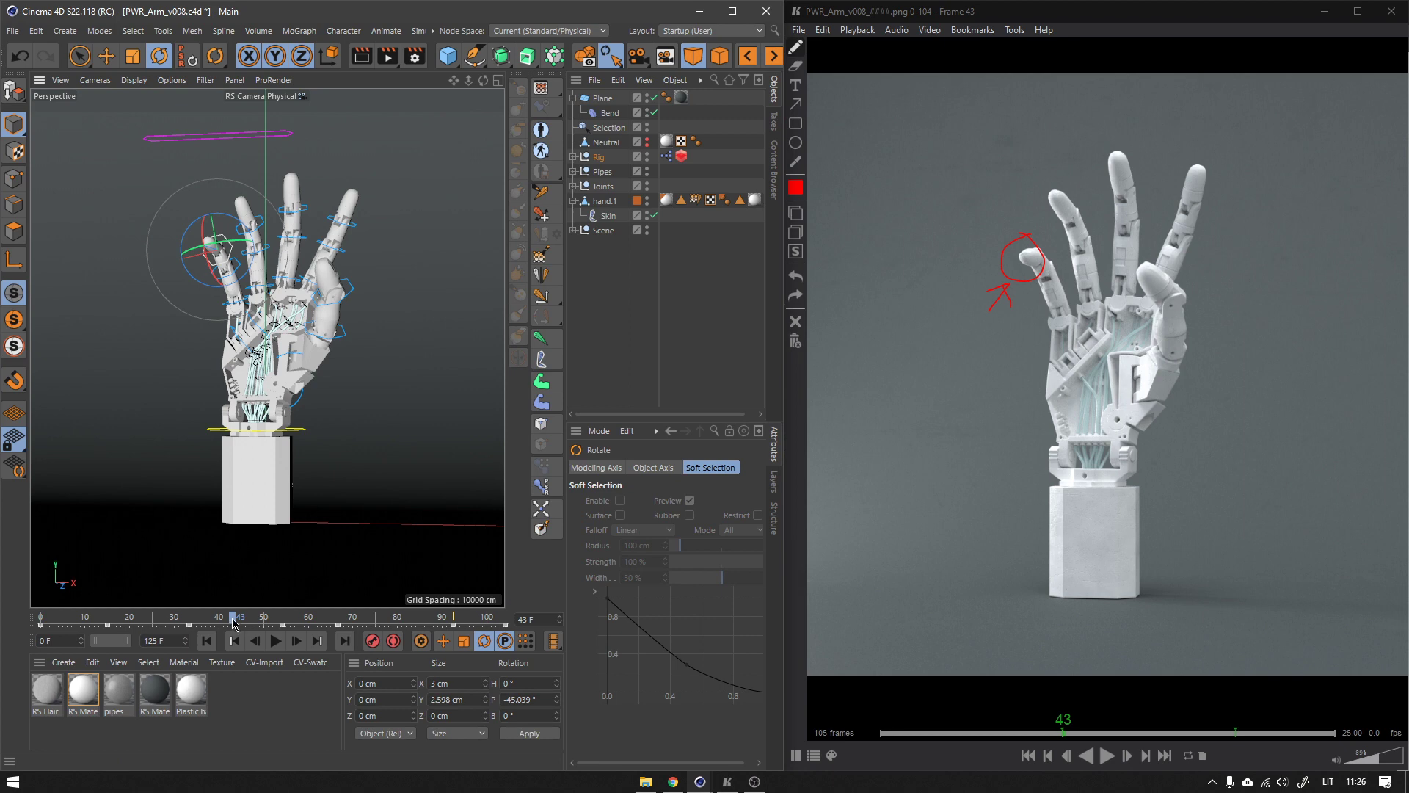
# - Scrub Cinema 4D's timeline to frame 45 so Keyframe Pro follows, then deselect the Rig
pyautogui.moveTo(233, 622); pyautogui.dragTo(243, 587)
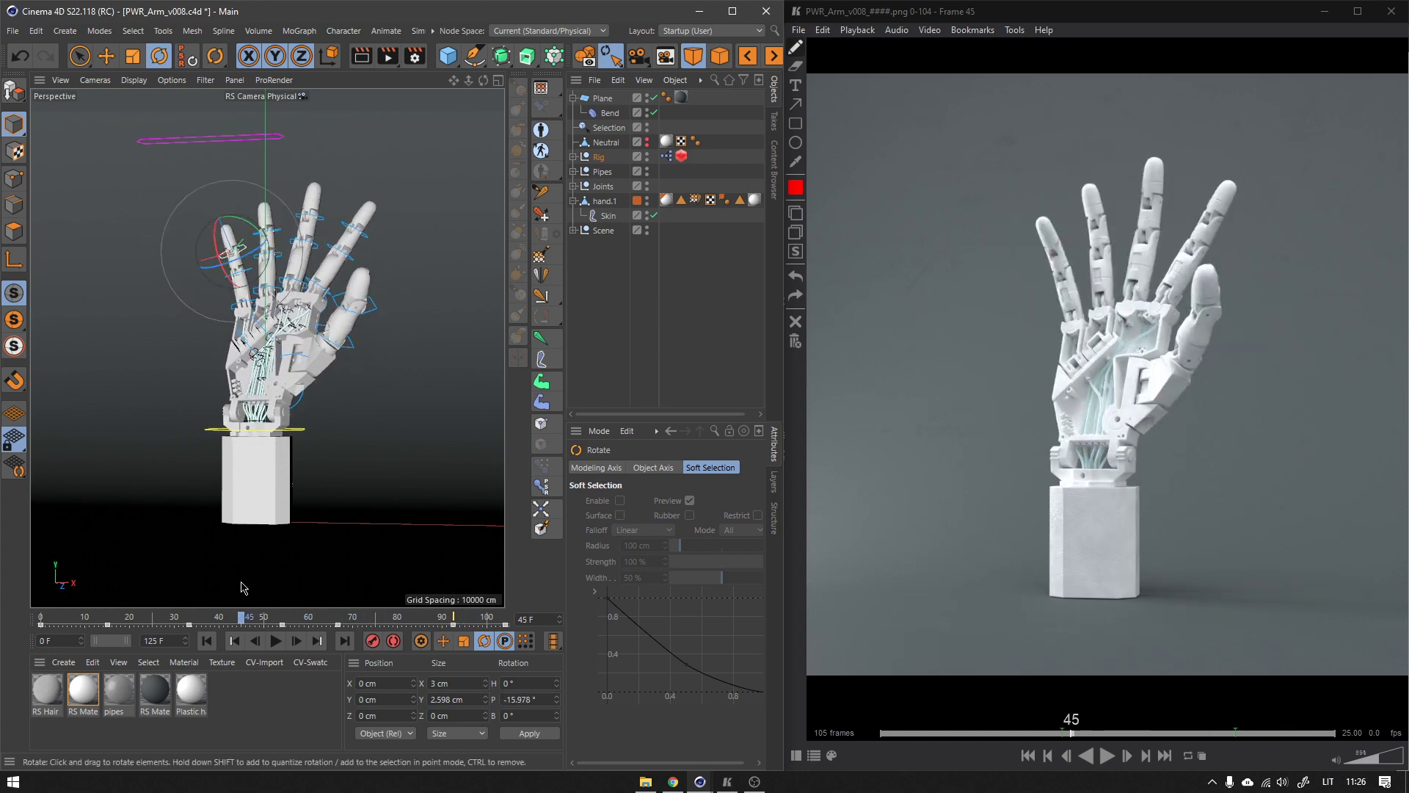
pyautogui.click(350, 455)
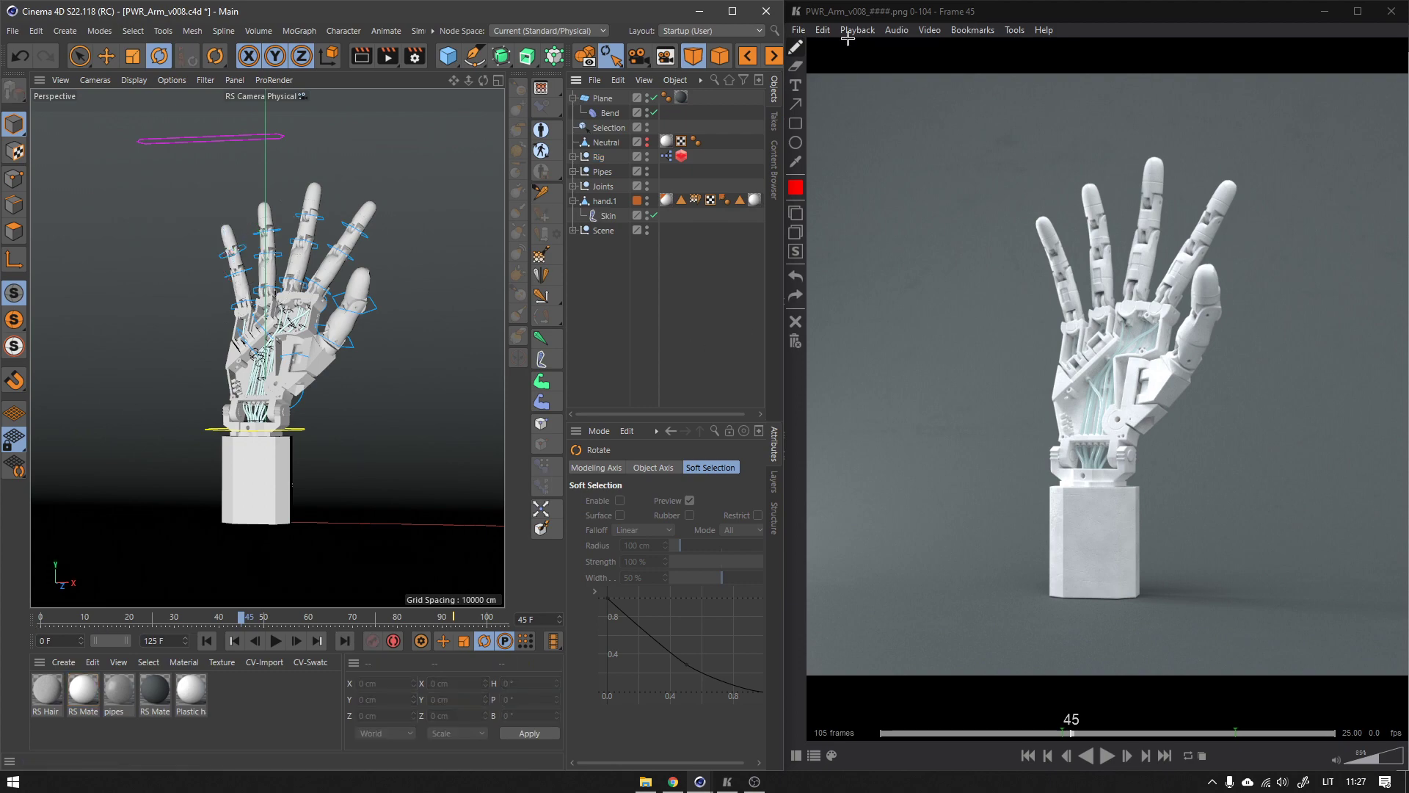
# - In Chrome, open the Software page on zurbrigg.com
pyautogui.click(673, 781)
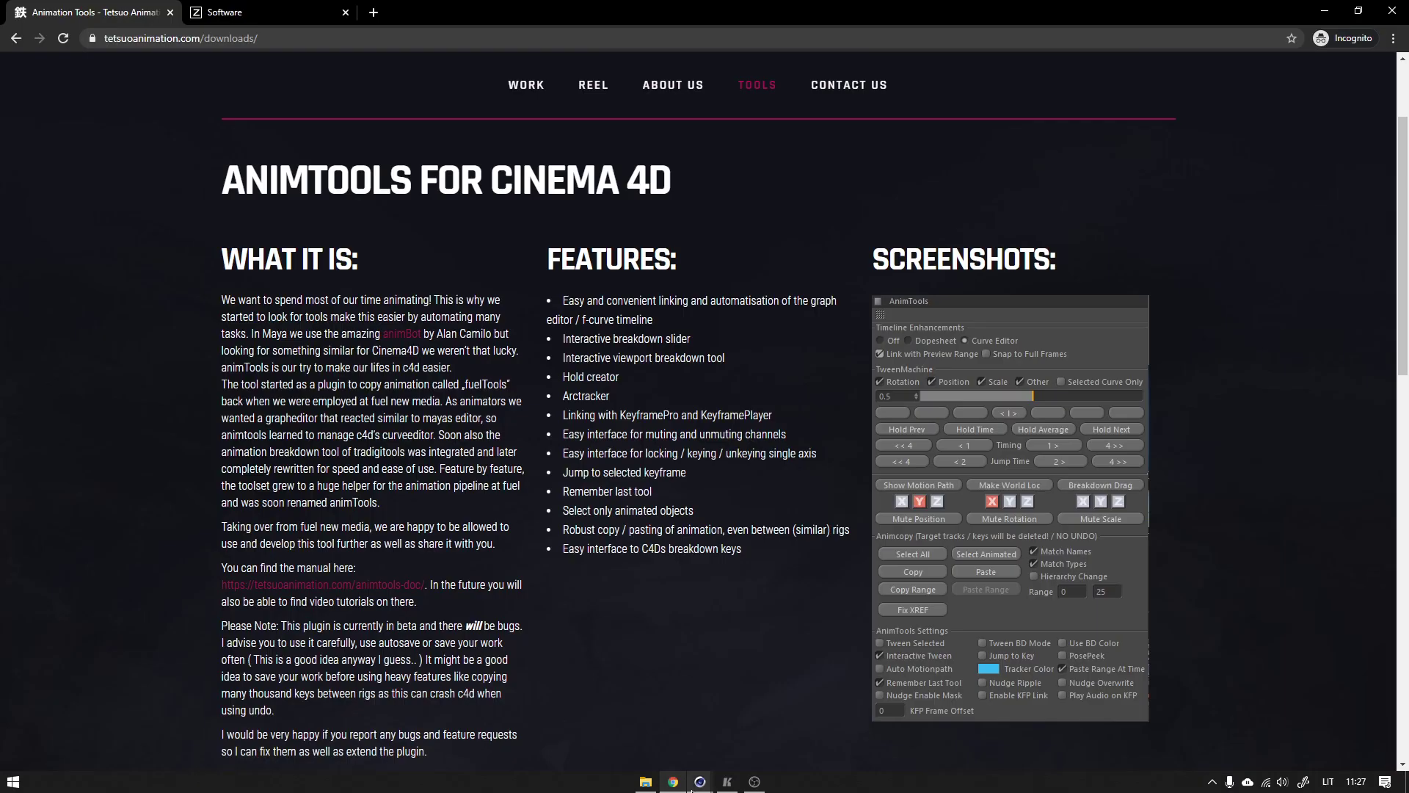
pyautogui.click(242, 12)
pyautogui.scroll(3, 431, 389)
pyautogui.click(333, 173)
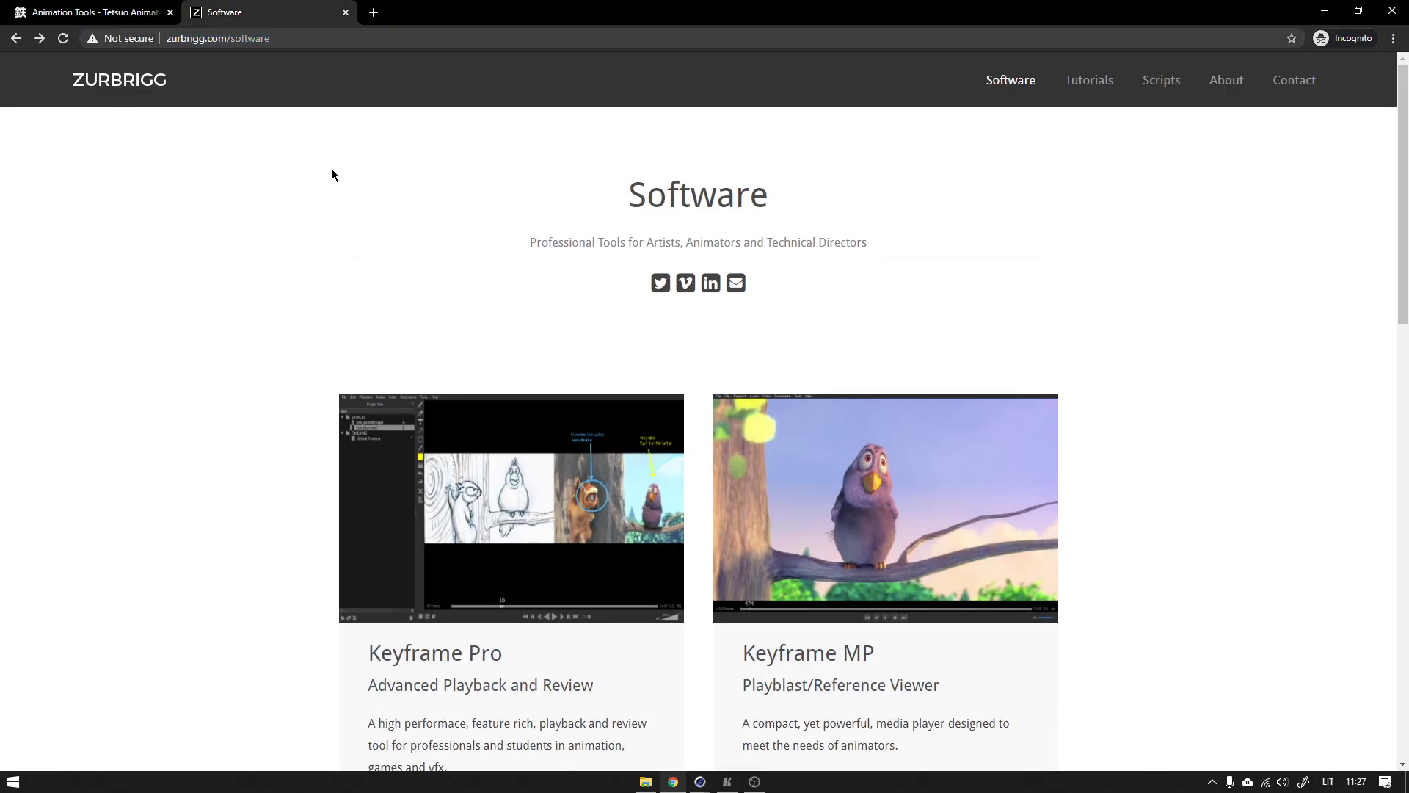
# - Scroll through the Keyframe Pro, Keyframe MP and other product cards, returning to the top
pyautogui.scroll(-3, 399, 201)
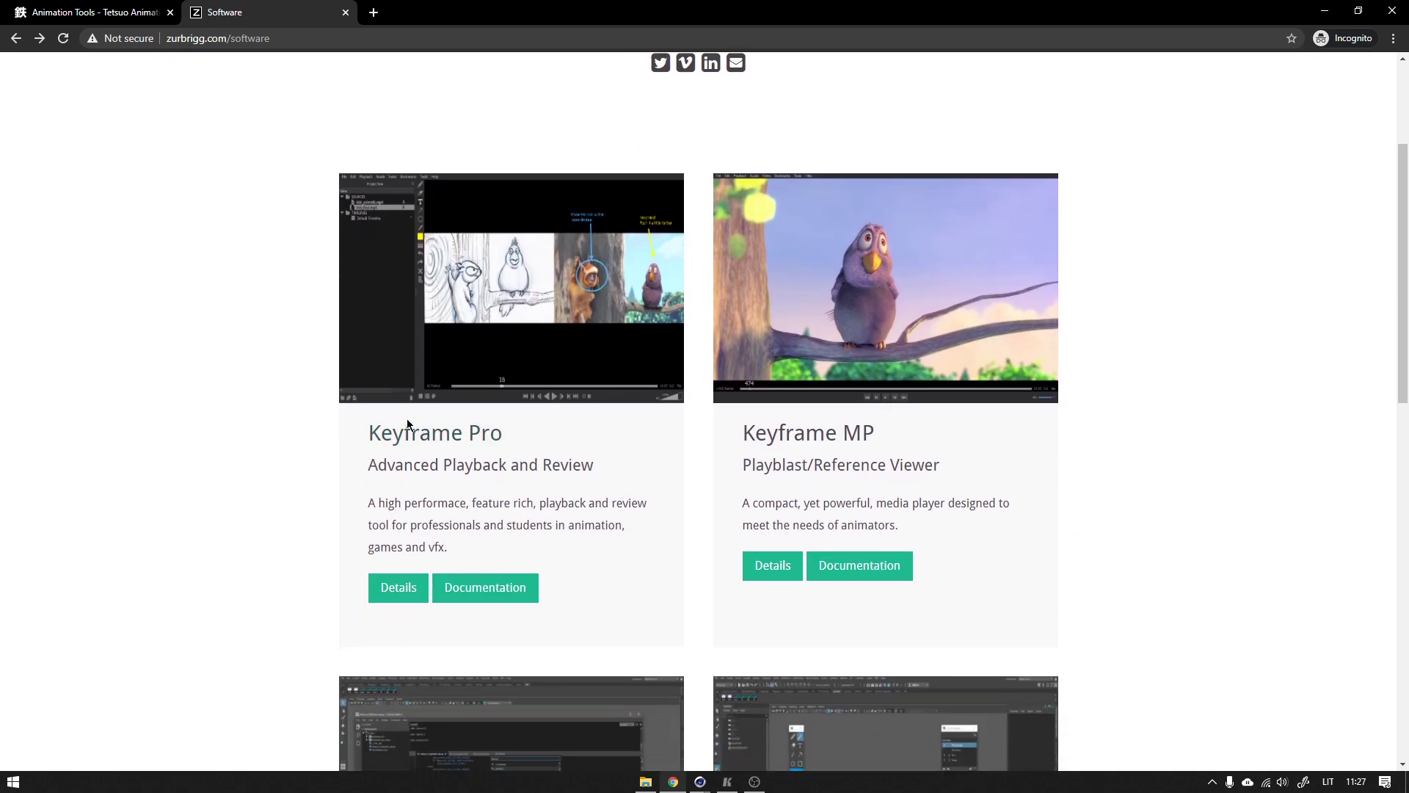
pyautogui.scroll(3, 615, 460)
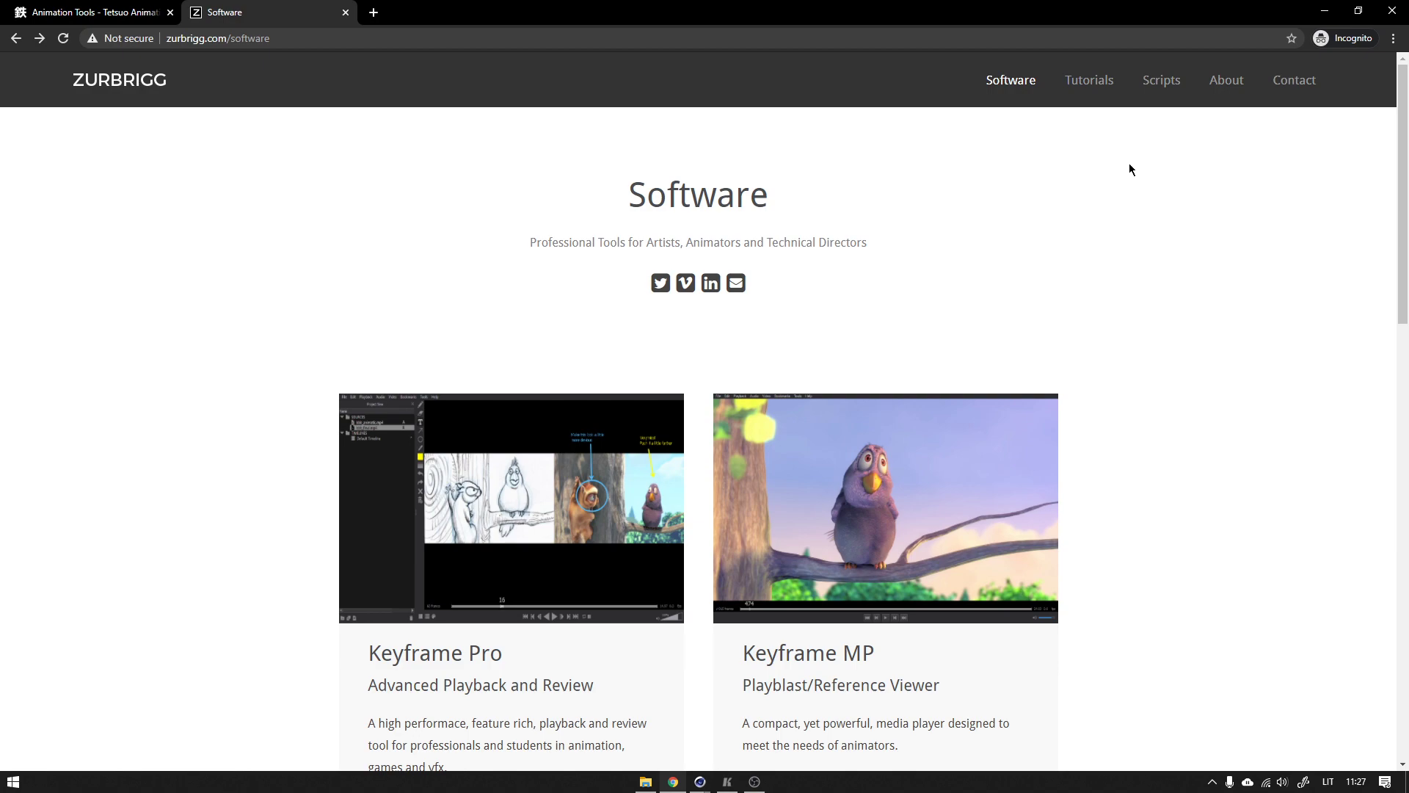
pyautogui.scroll(-10, 1138, 197)
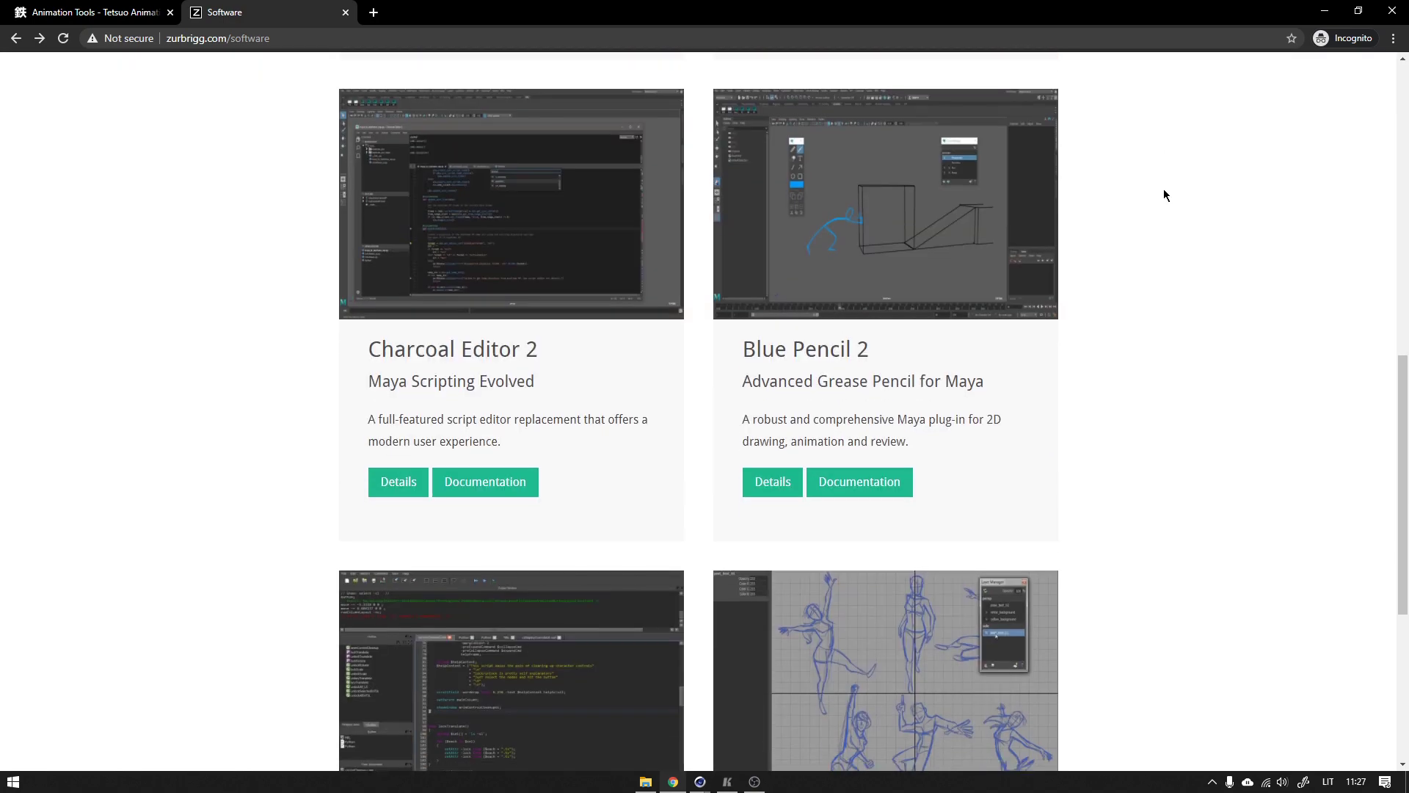
pyautogui.scroll(8, 572, 257)
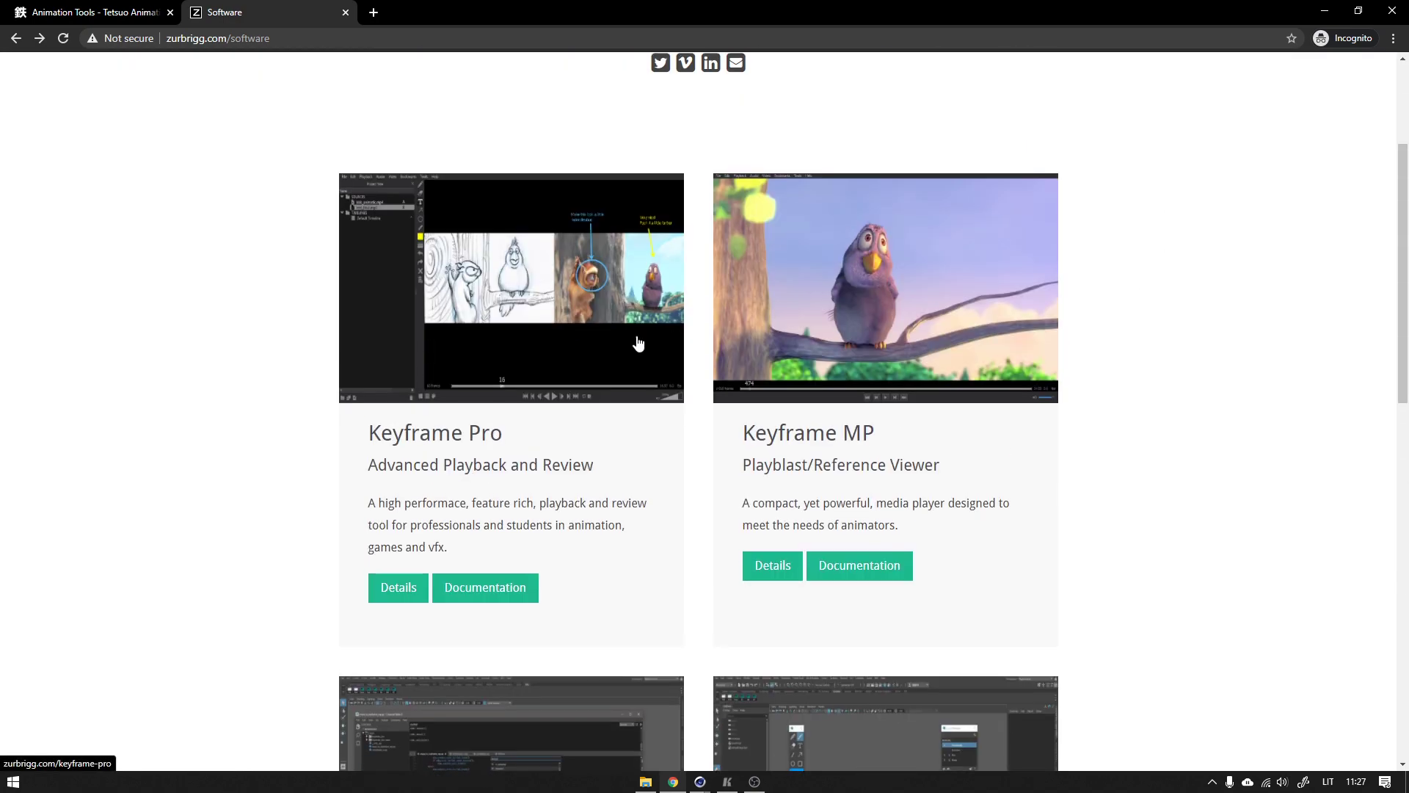
pyautogui.scroll(3, 638, 346)
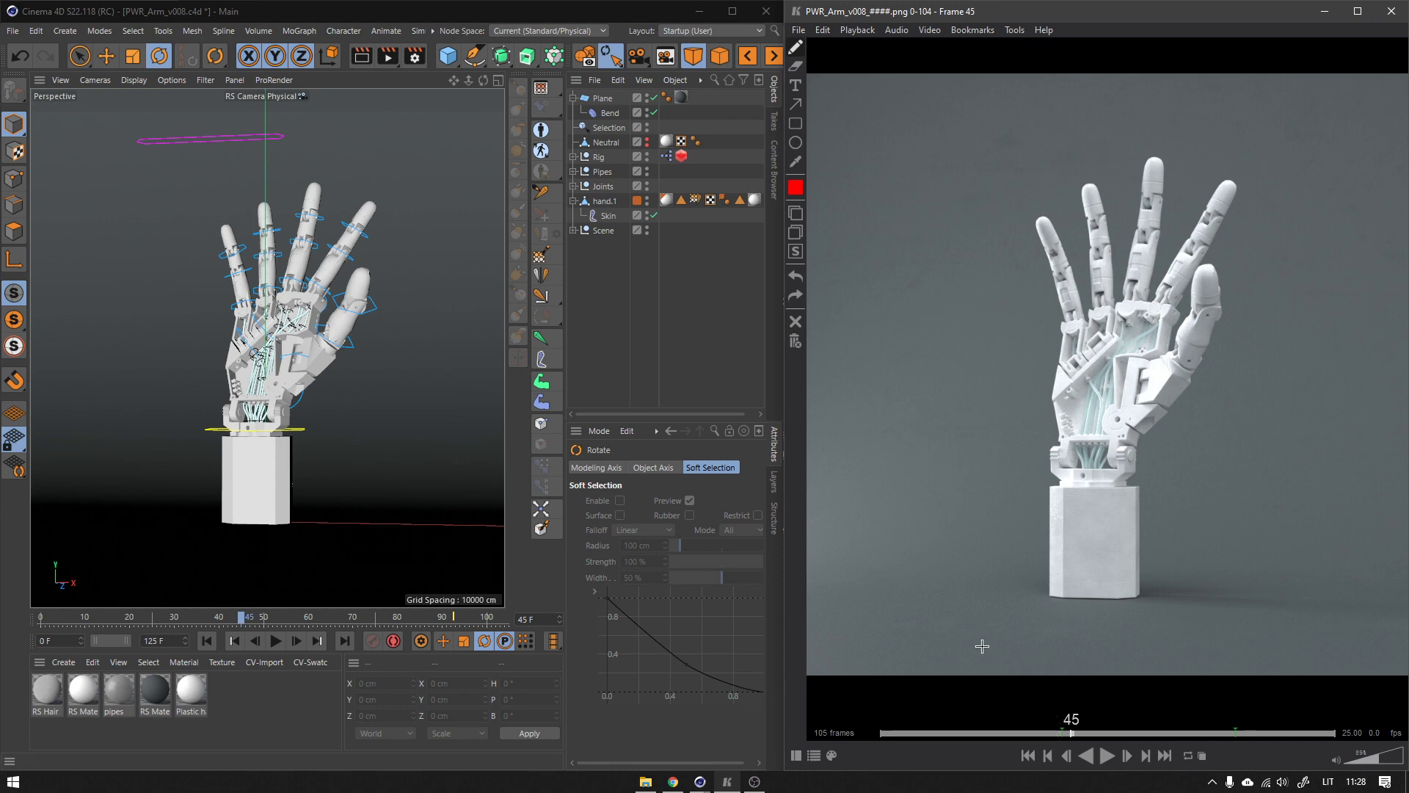
# - Jump the rendered sequence back to frame 38, where the robot hand is a closed fist
pyautogui.click(1042, 733)
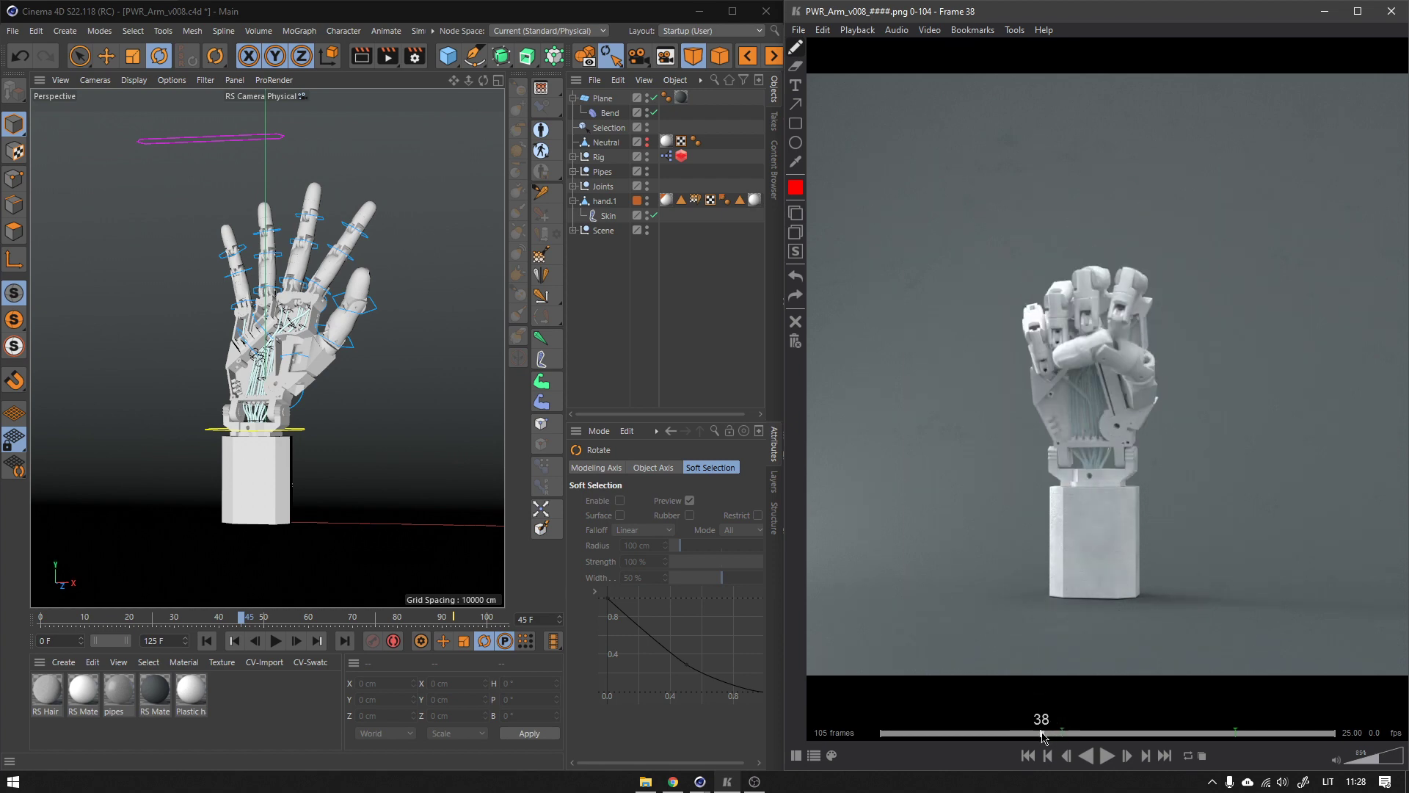